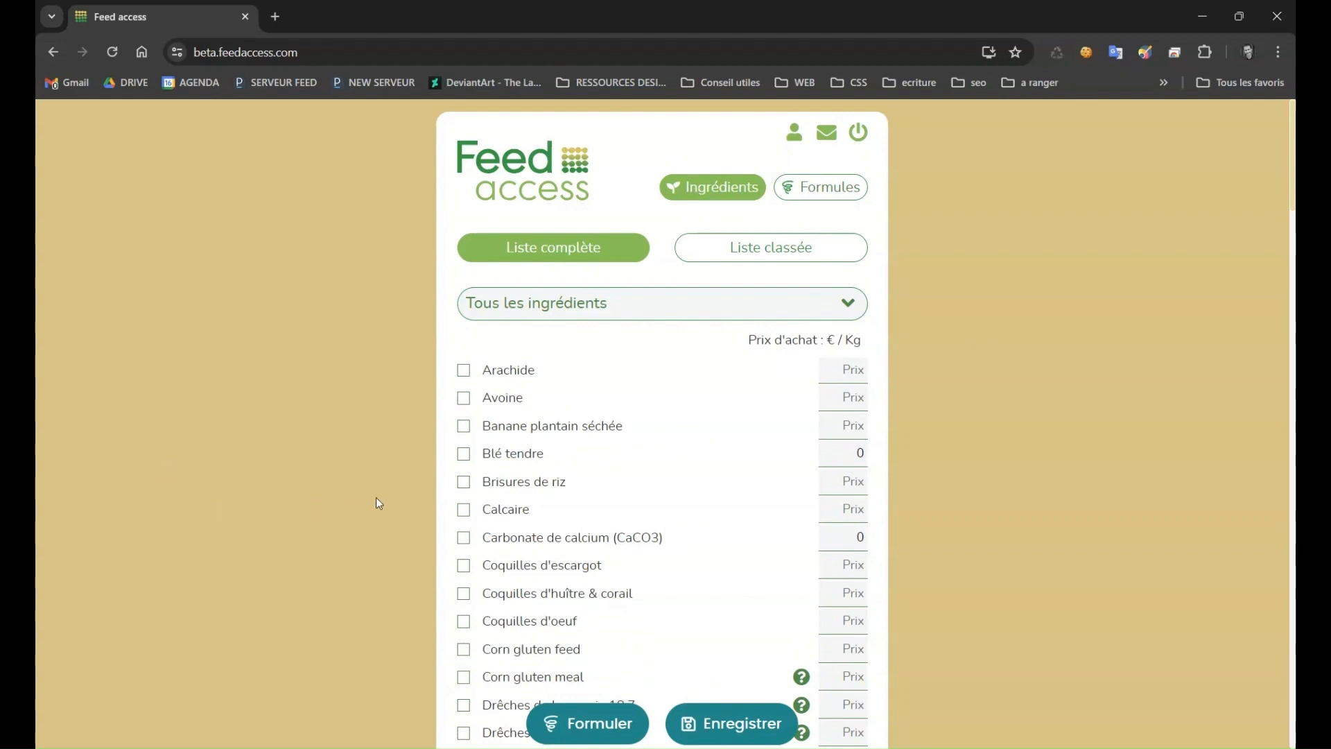
Select Blé tendre and Carbonate de calcium (CaCO3) as ingredients, with purchase prices of 190 and 50
{"action": "left_click", "coordinate": [464, 455]}
{"action": "left_click", "coordinate": [851, 451]}
{"action": "type", "text": "19"}
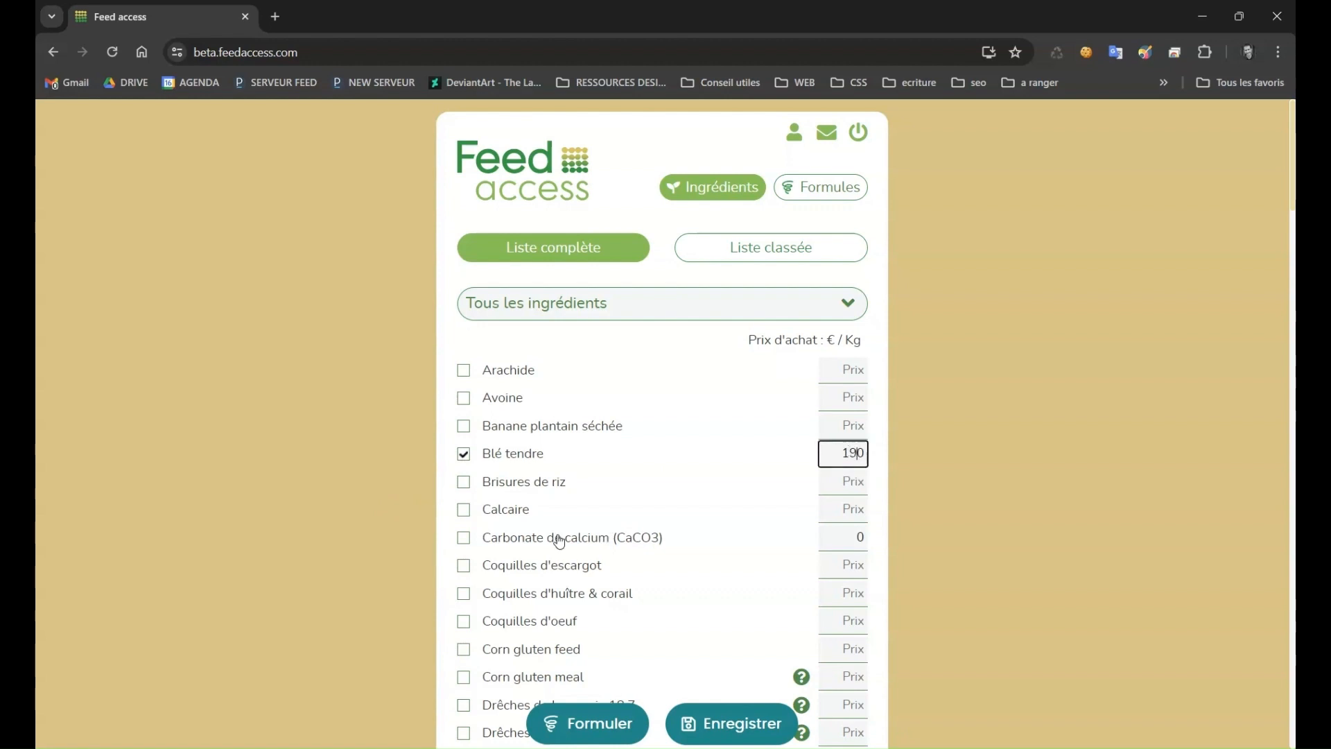
{"action": "left_click", "coordinate": [464, 538]}
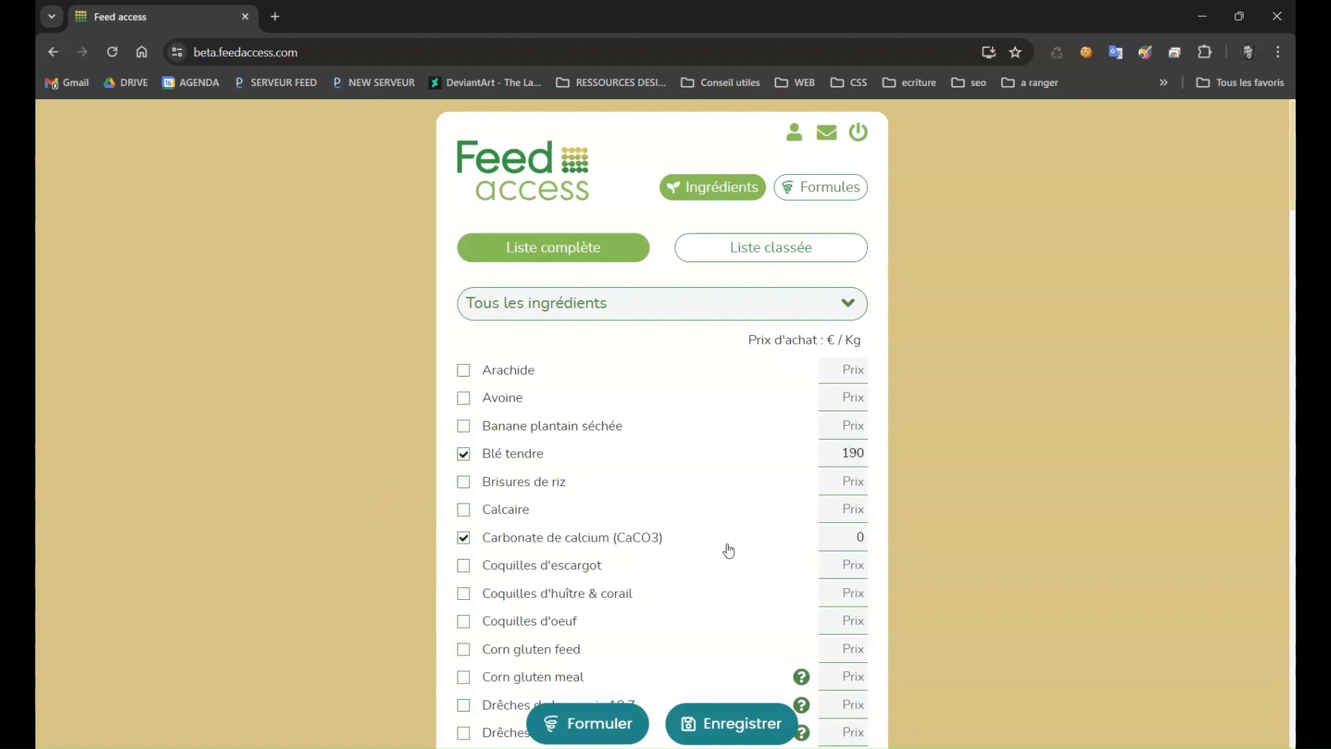
{"action": "left_click", "coordinate": [848, 537]}
{"action": "type", "text": "5"}
{"action": "left_click", "coordinate": [943, 541]}
View the ingredients filtered by Céréales, and the Méthionine description under Acides aminés in the classified list
{"action": "left_click", "coordinate": [855, 307]}
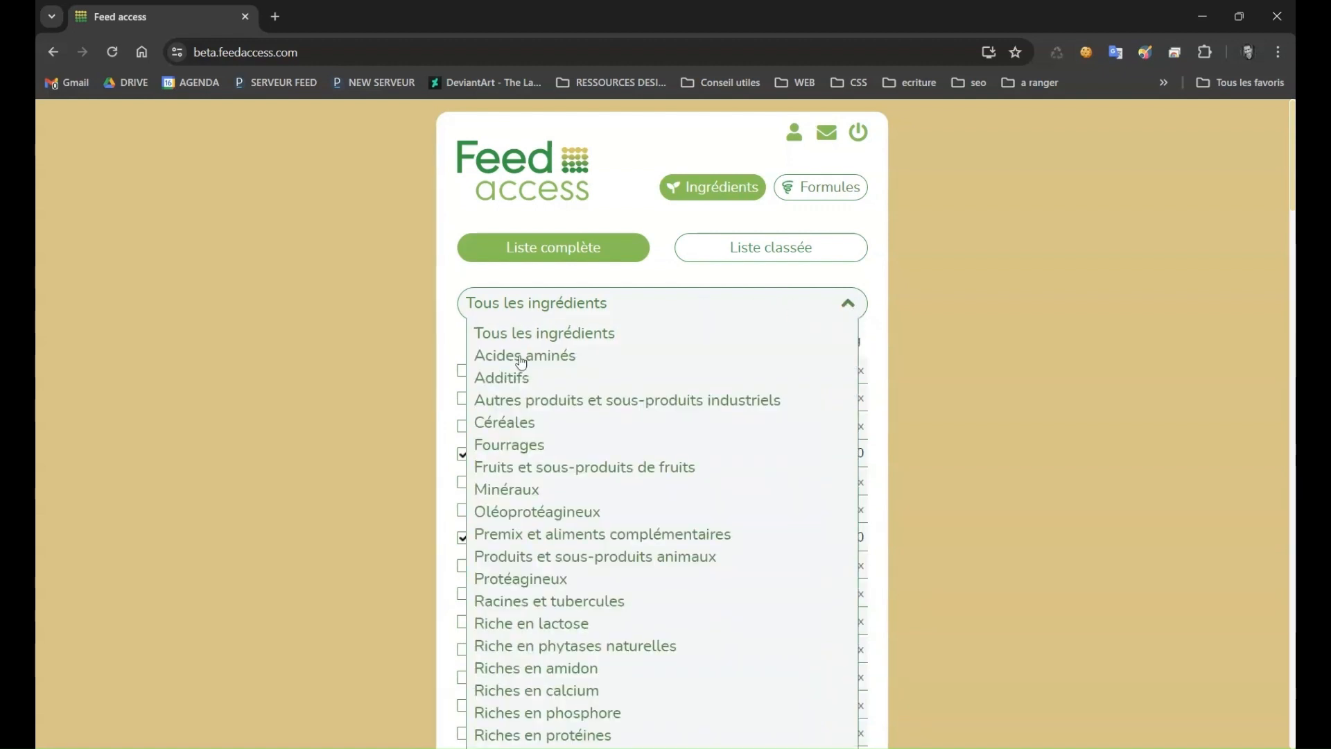
{"action": "left_click", "coordinate": [486, 421]}
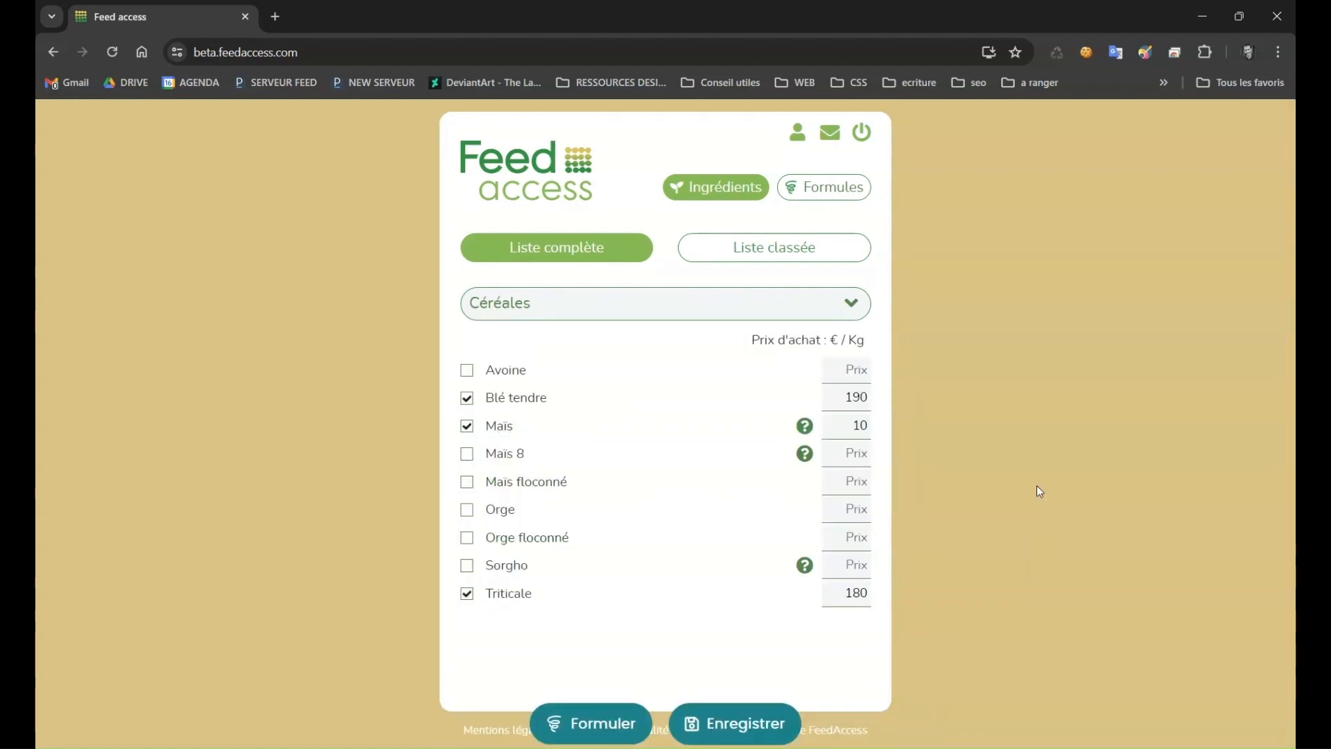
{"action": "left_click", "coordinate": [777, 256]}
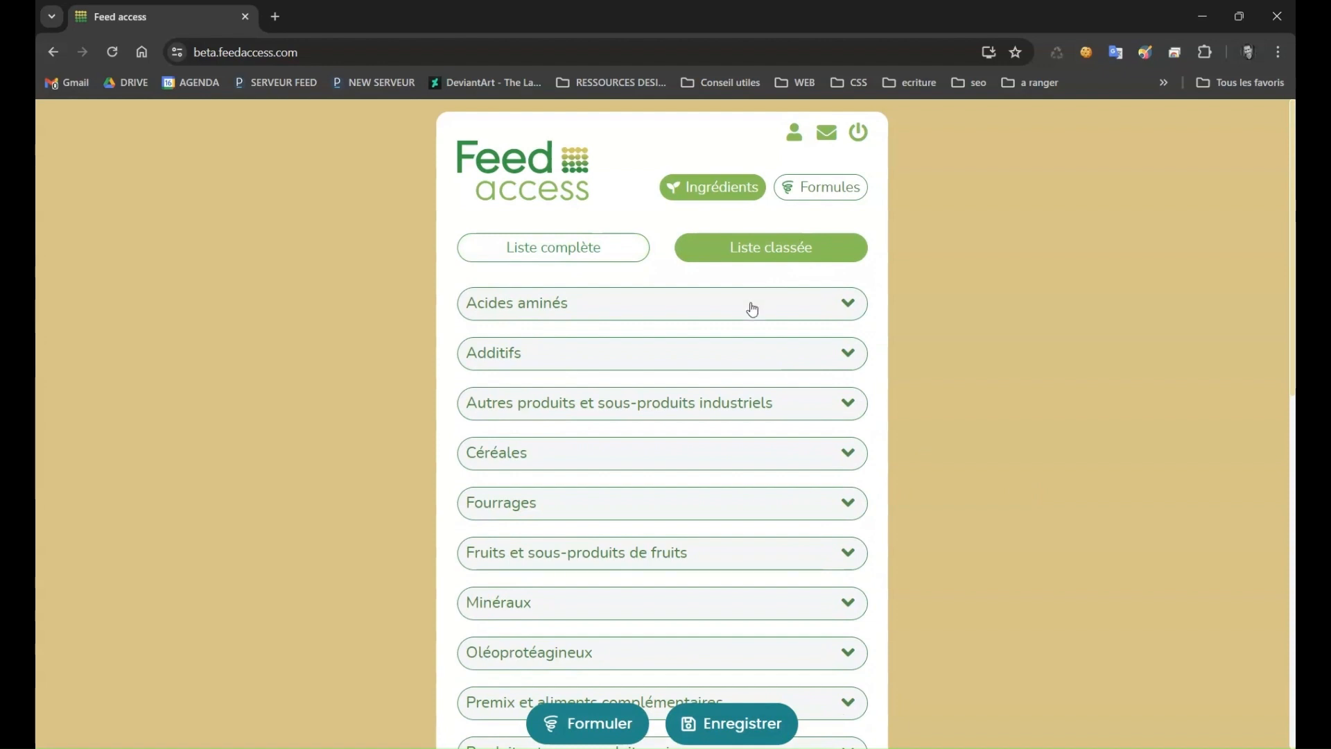
{"action": "left_click", "coordinate": [753, 309]}
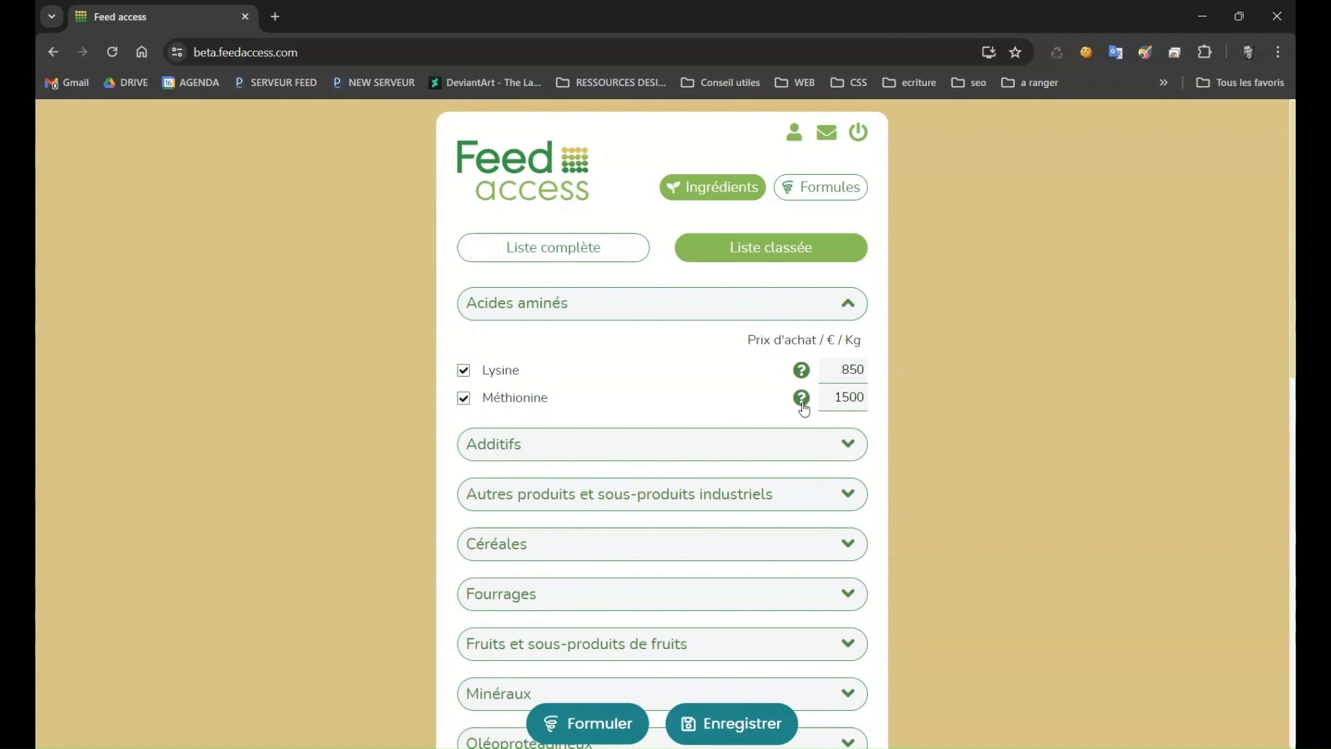
{"action": "left_click", "coordinate": [803, 406]}
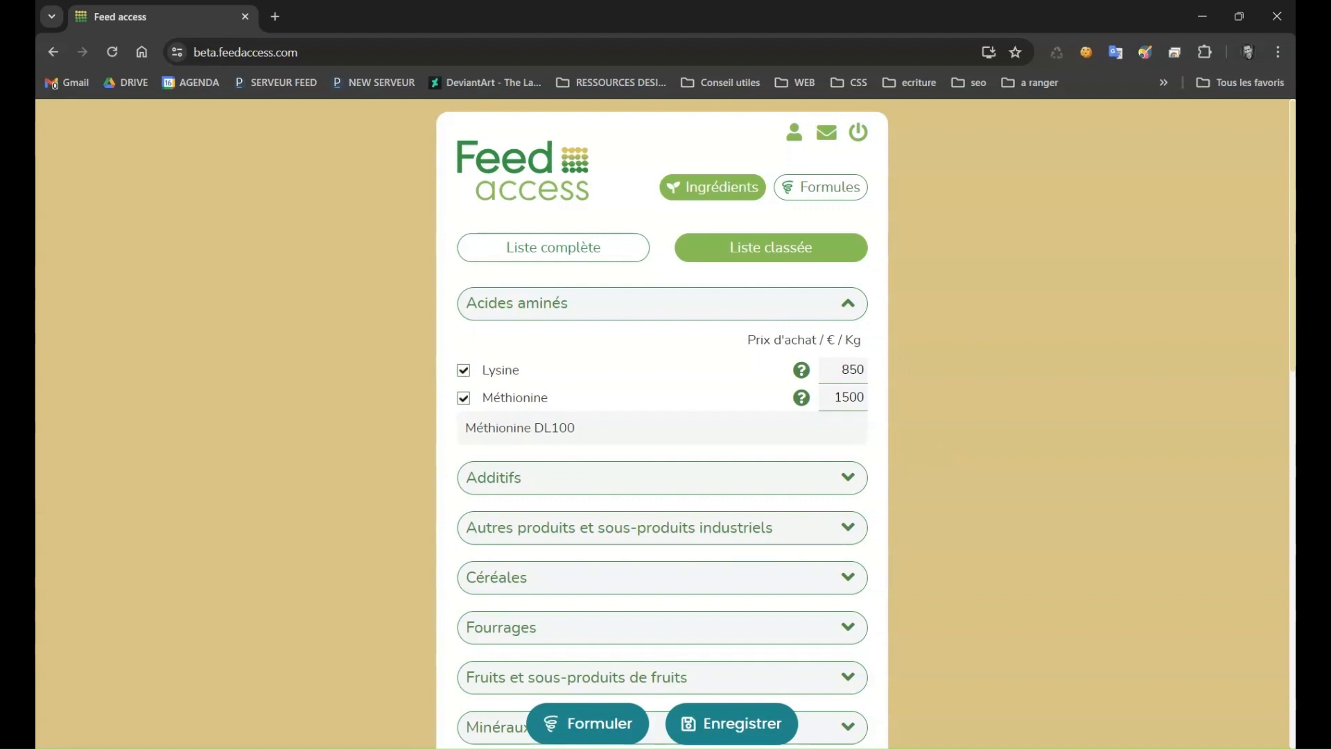
Go to formulation and open the Croissance (8-21j.) formula for Poulet de chair
{"action": "left_click", "coordinate": [563, 722]}
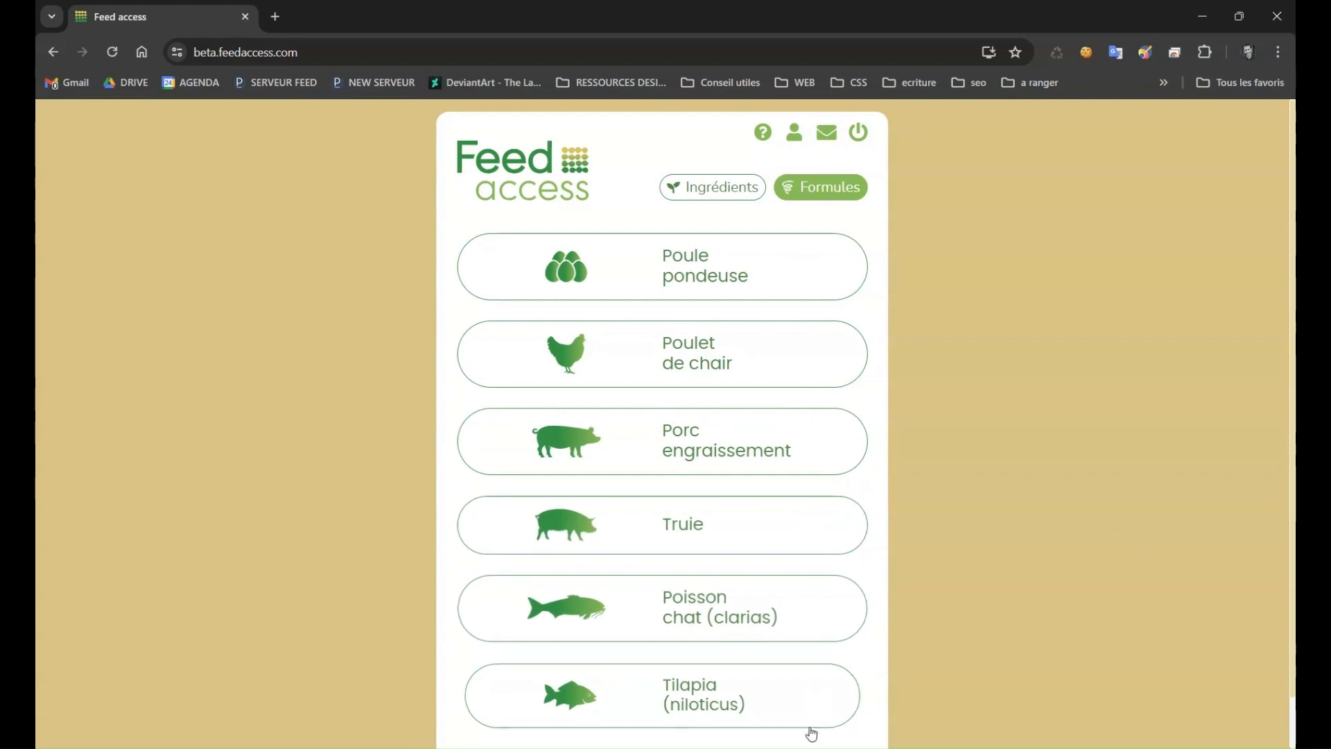
{"action": "left_click", "coordinate": [704, 363]}
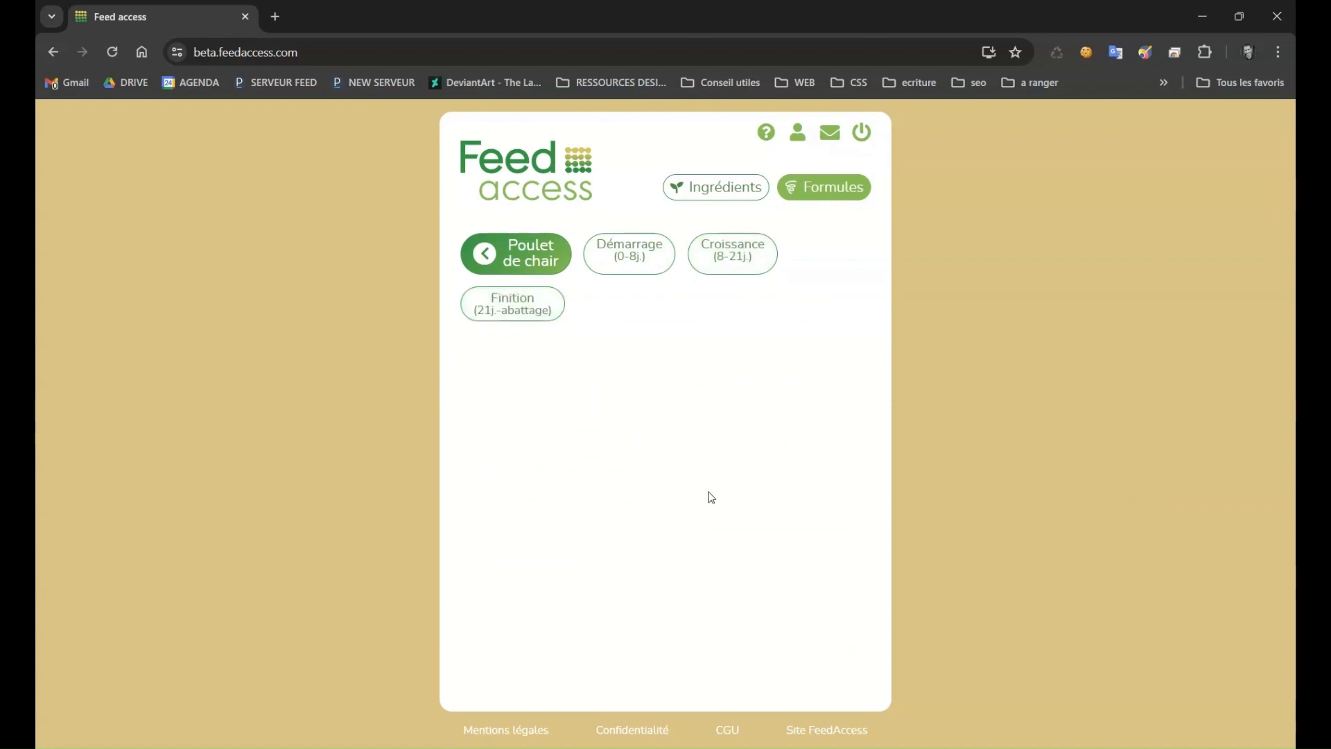
{"action": "left_click", "coordinate": [744, 258]}
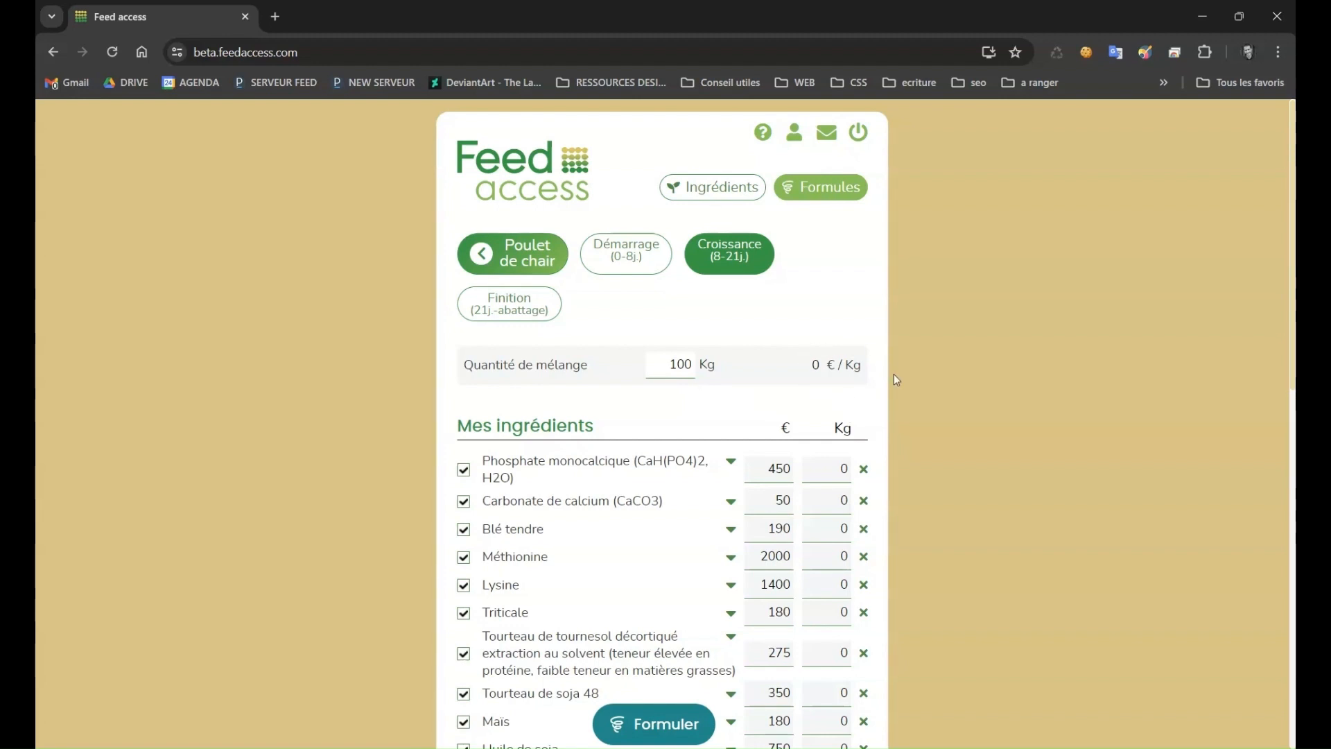
Examine the authorised proportions and nutritional values of Blé tendre, and close its details
{"action": "scroll", "coordinate": [857, 395], "scroll_direction": "down", "scroll_amount": 2}
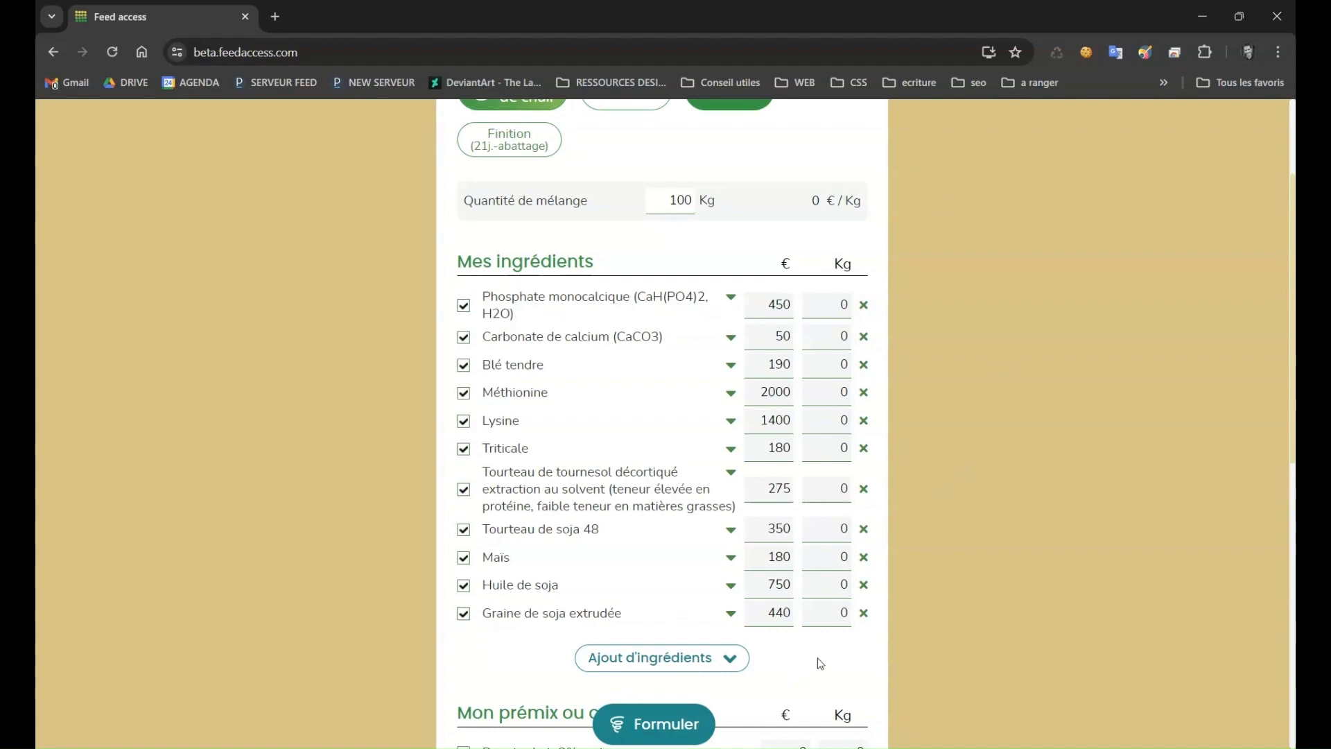
{"action": "left_click", "coordinate": [731, 366]}
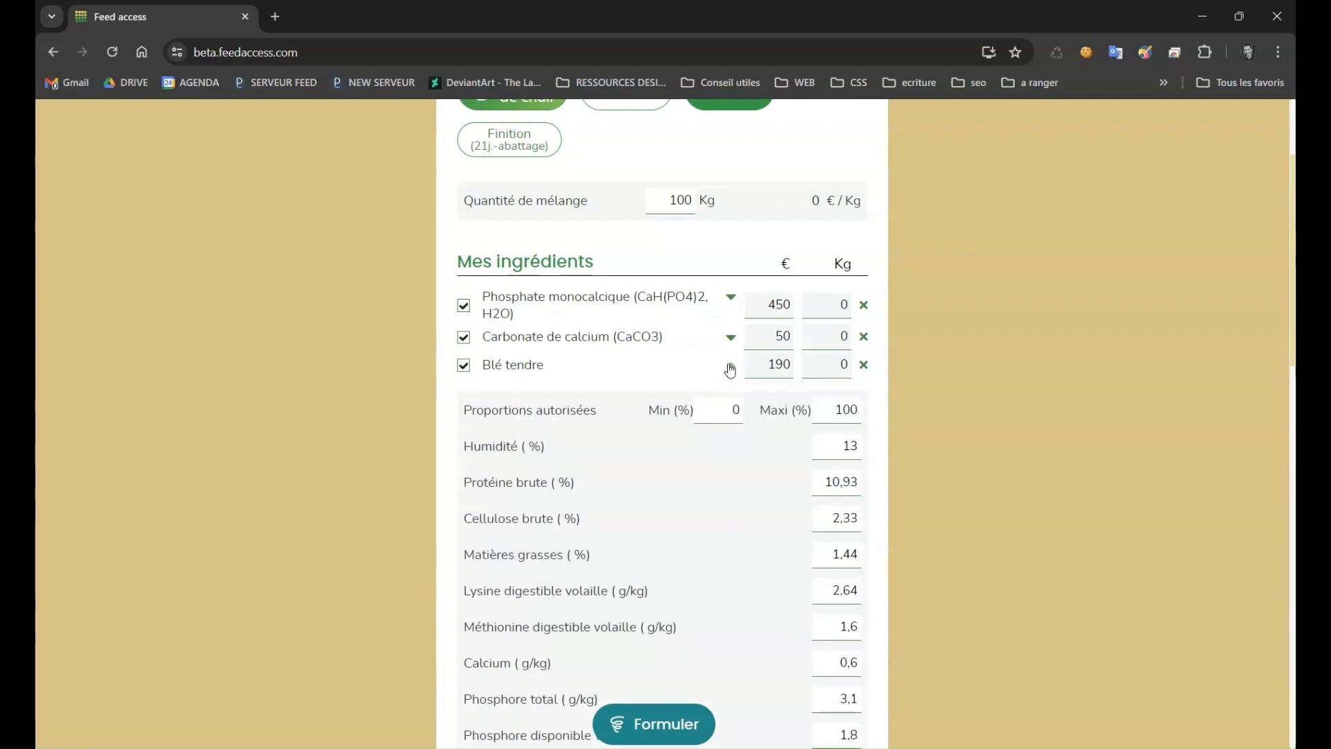
{"action": "scroll", "coordinate": [728, 368], "scroll_direction": "down", "scroll_amount": 2}
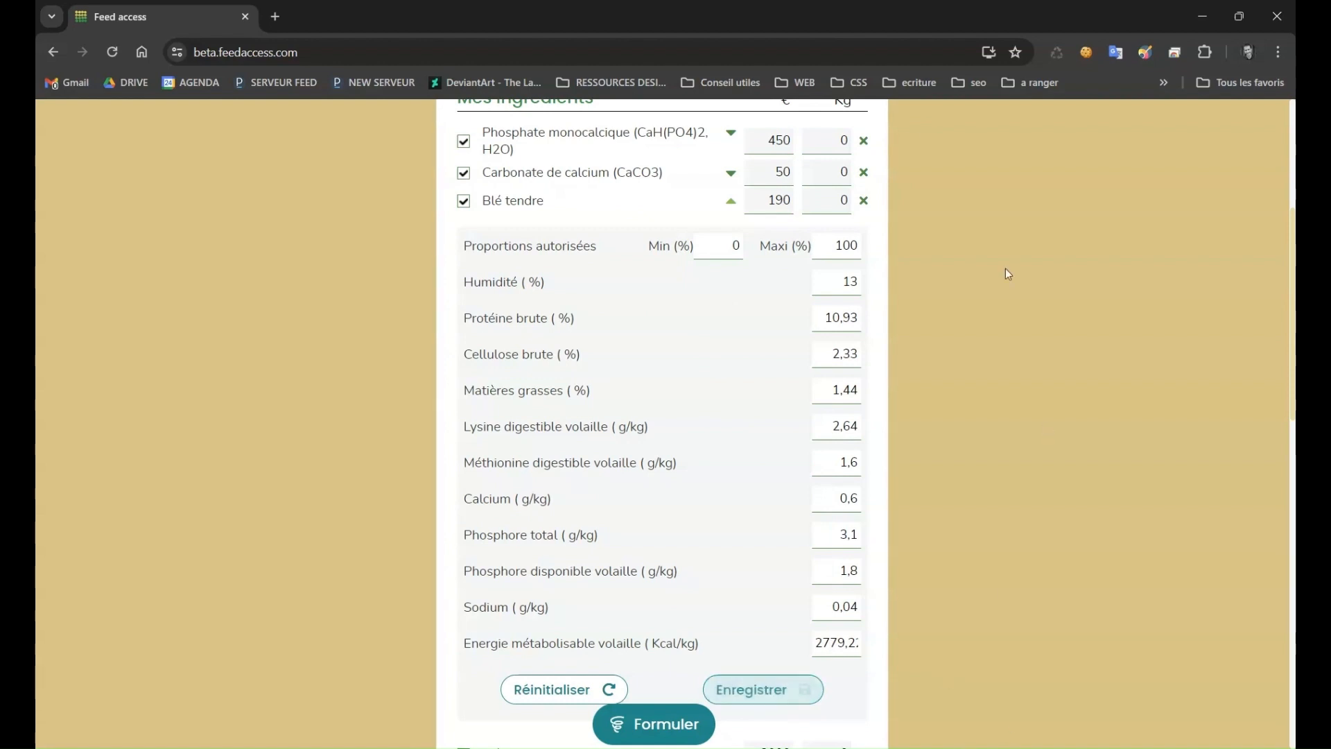
{"action": "left_click", "coordinate": [731, 201]}
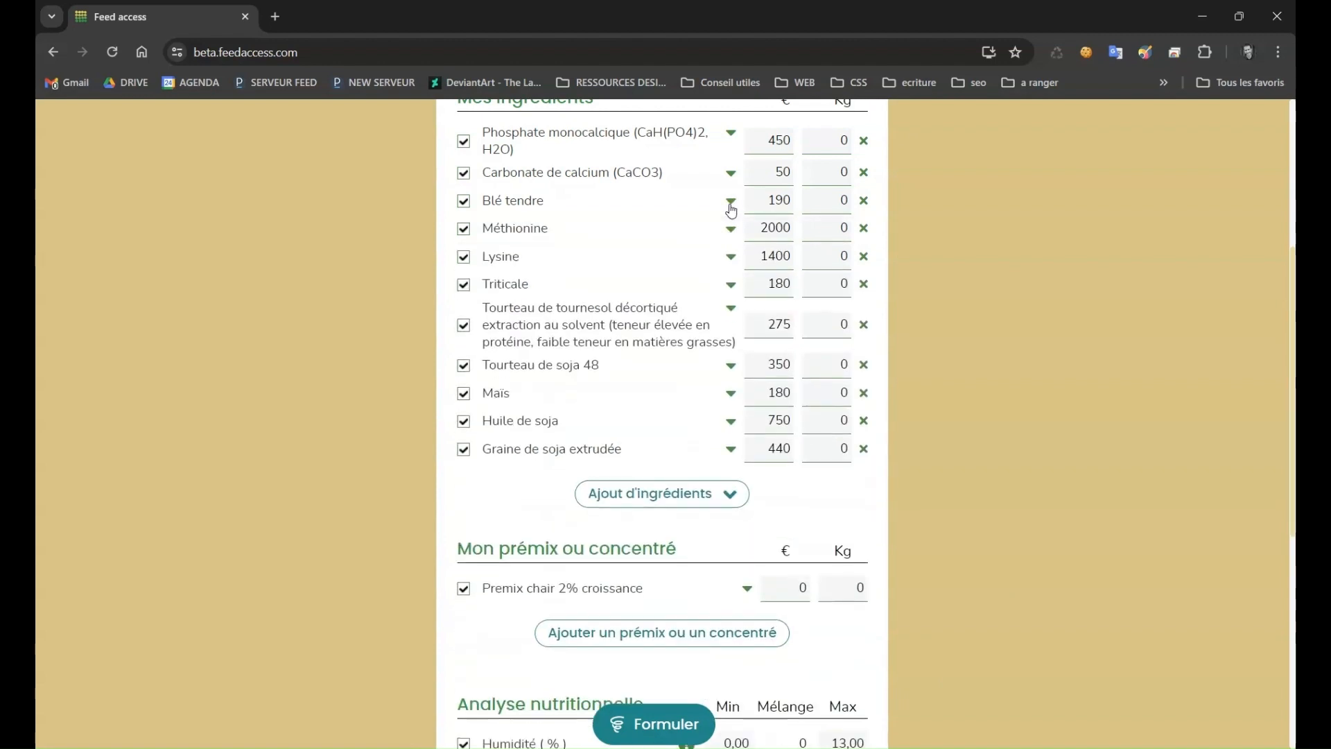
Set the price of Premix chair 2% croissance to 850
{"action": "scroll", "coordinate": [1016, 475], "scroll_direction": "down", "scroll_amount": 2}
{"action": "scroll", "coordinate": [1016, 474], "scroll_direction": "down", "scroll_amount": 1}
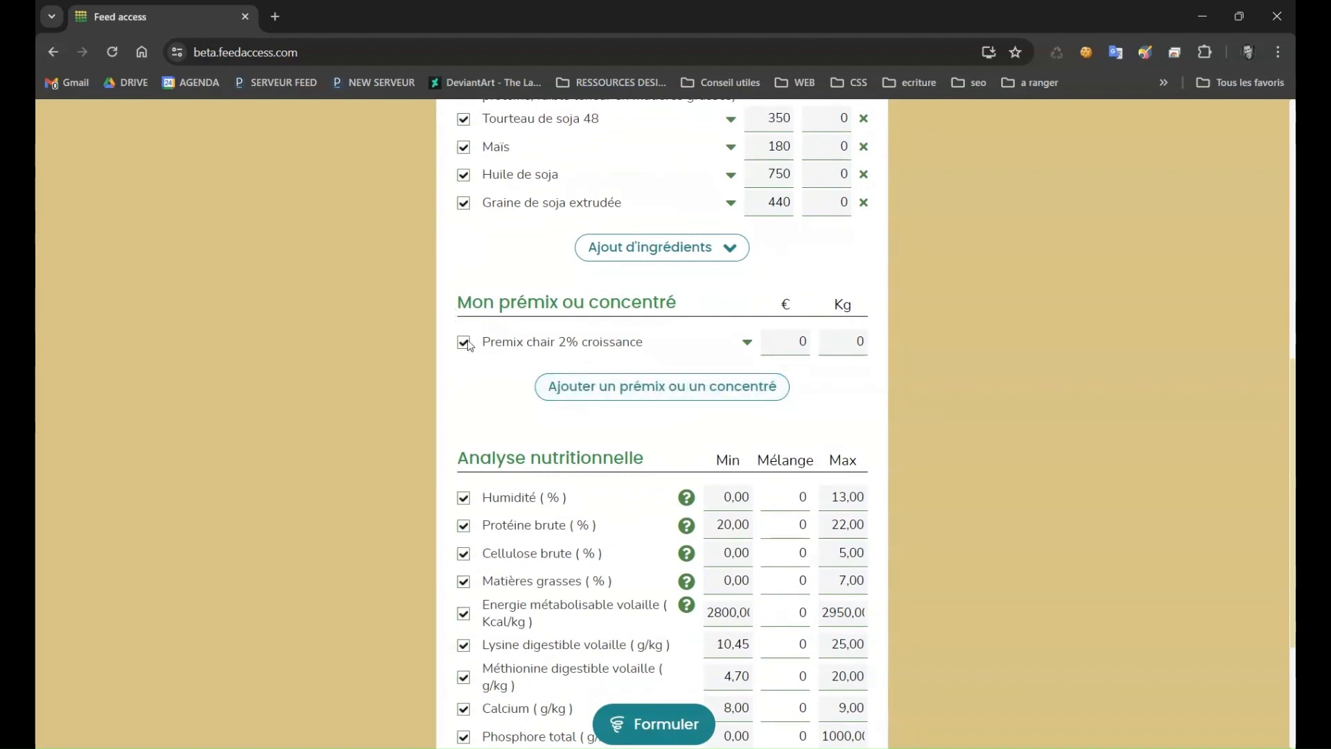
{"action": "left_click", "coordinate": [799, 342]}
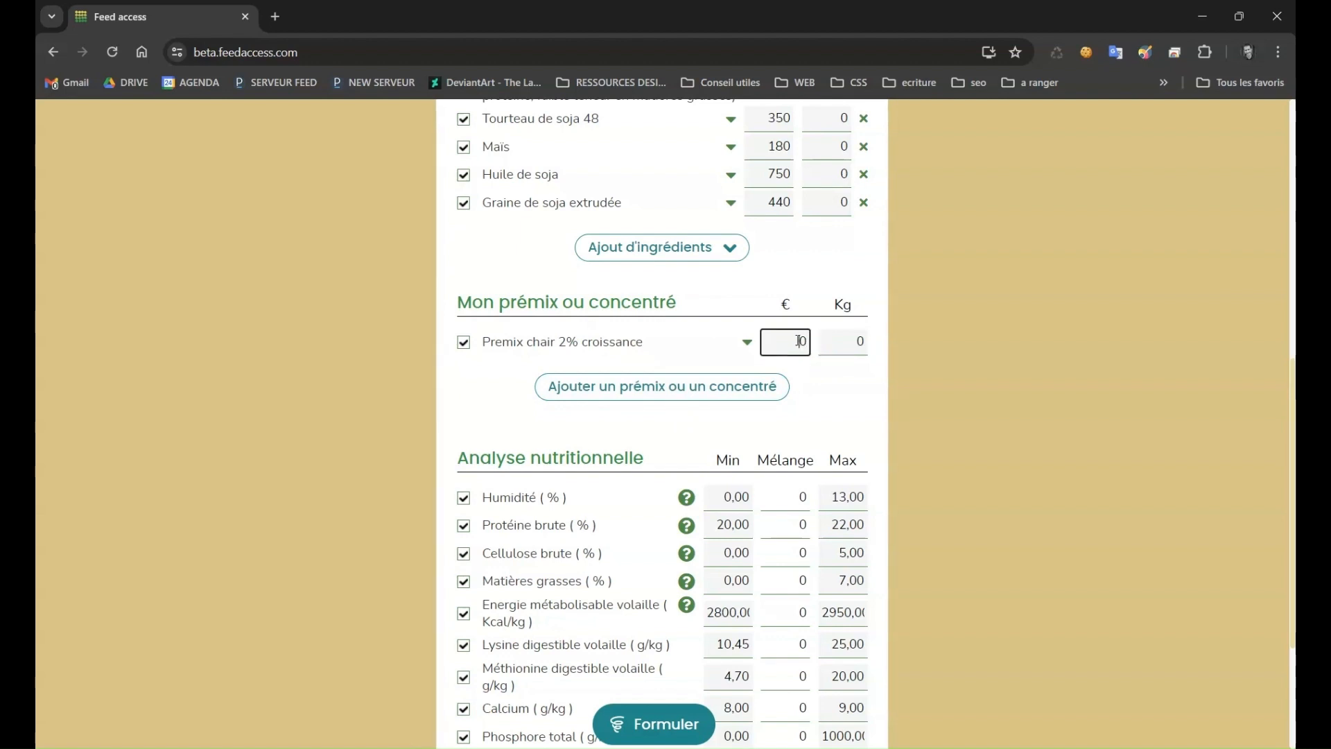
{"action": "type", "text": "85"}
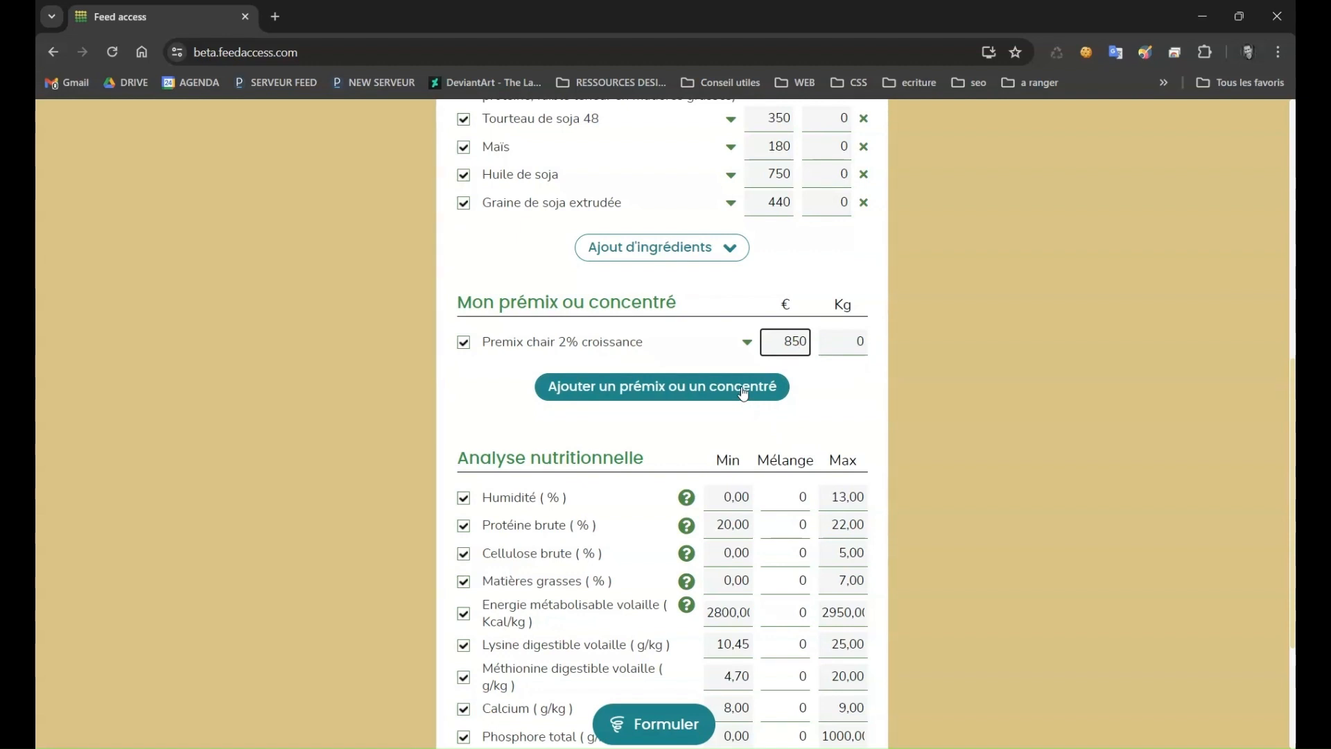
{"action": "left_click", "coordinate": [961, 416]}
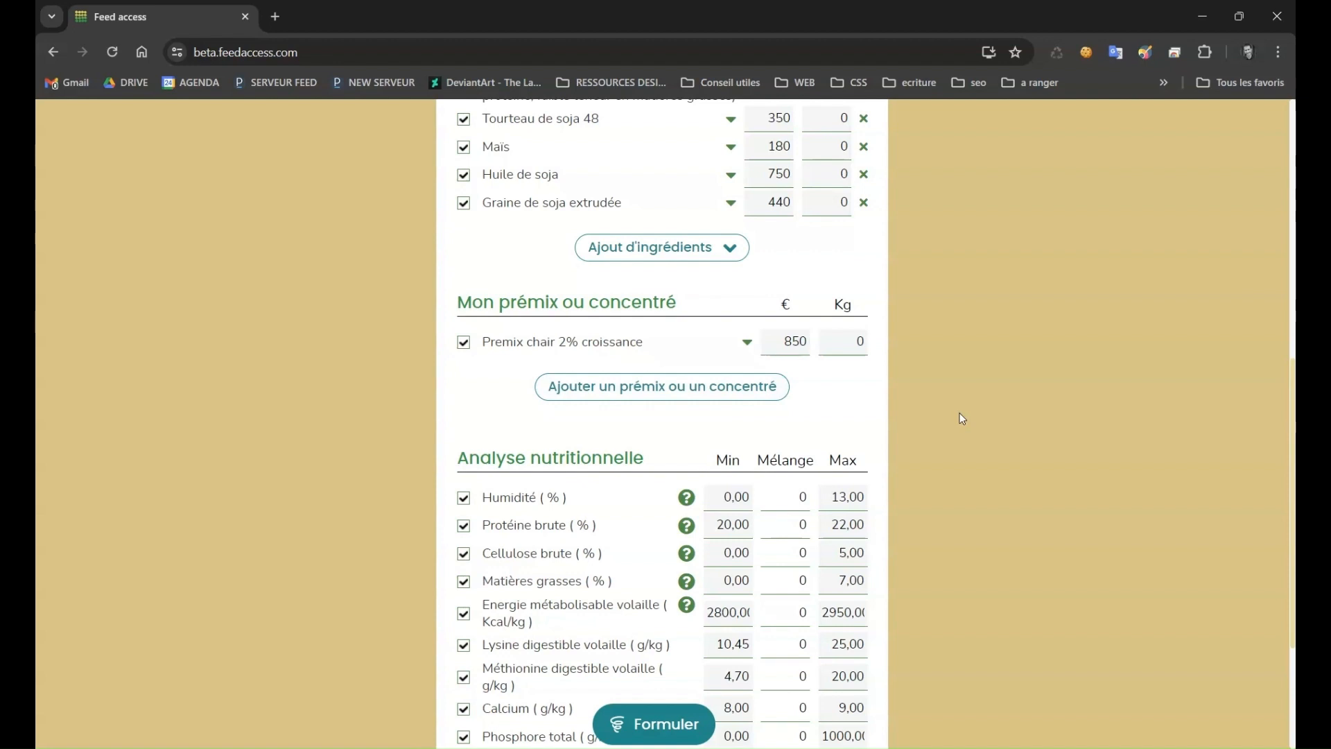
Calculate the growth formula, accept help from the formula assistant and display the formula it proposes
{"action": "scroll", "coordinate": [960, 419], "scroll_direction": "down", "scroll_amount": 3}
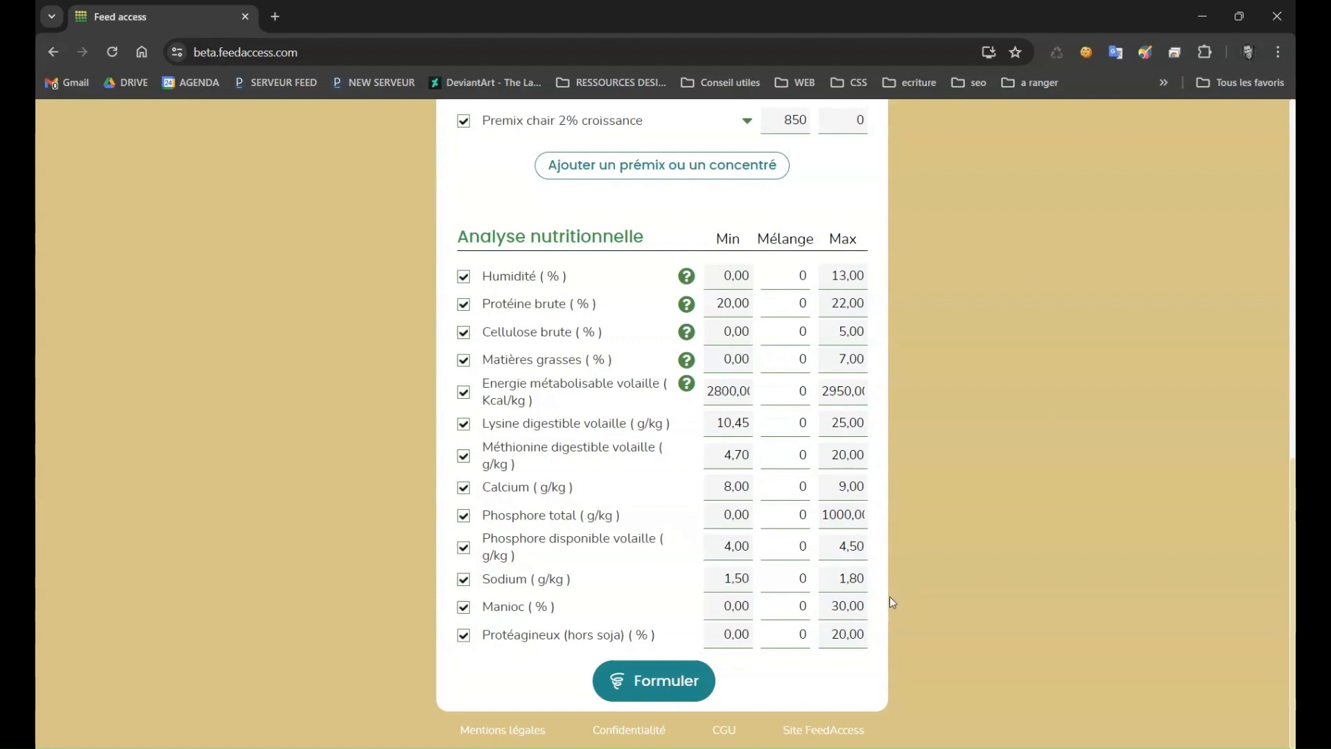
{"action": "scroll", "coordinate": [998, 444], "scroll_direction": "up", "scroll_amount": 15}
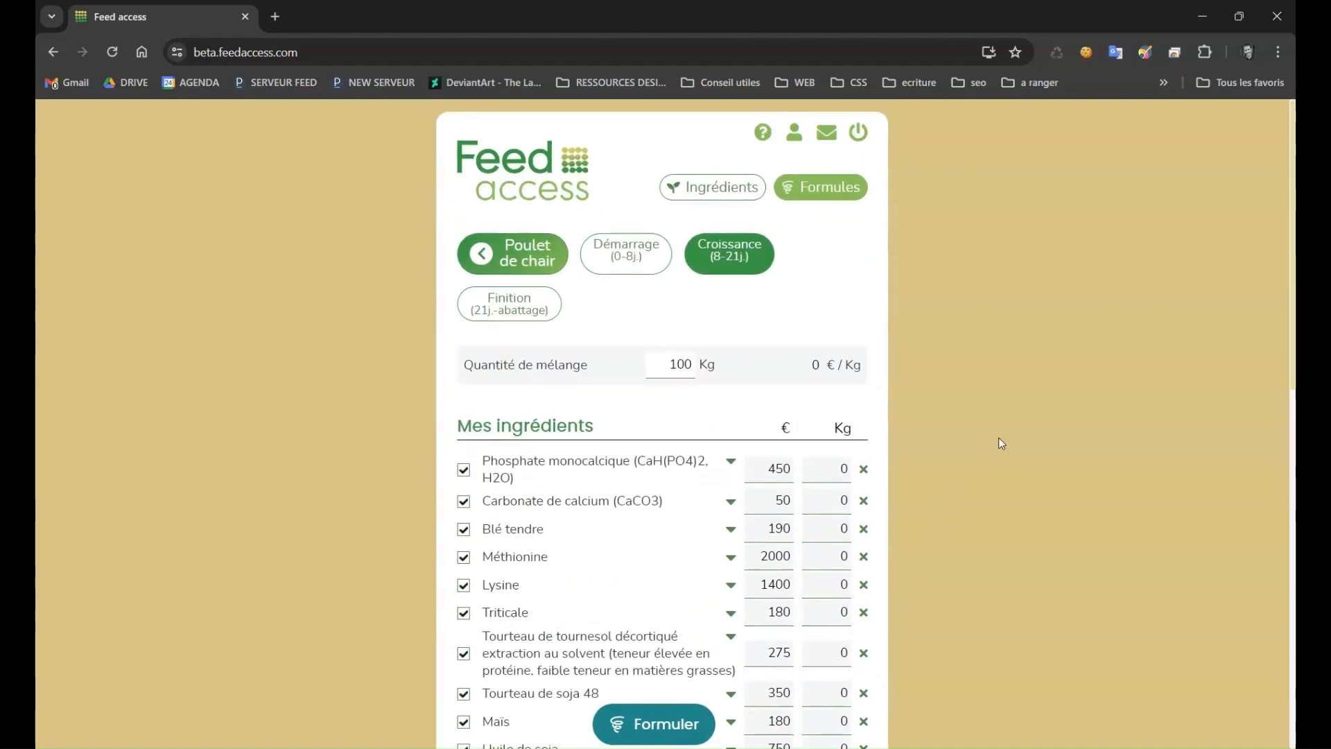
{"action": "scroll", "coordinate": [1002, 446], "scroll_direction": "down", "scroll_amount": 2}
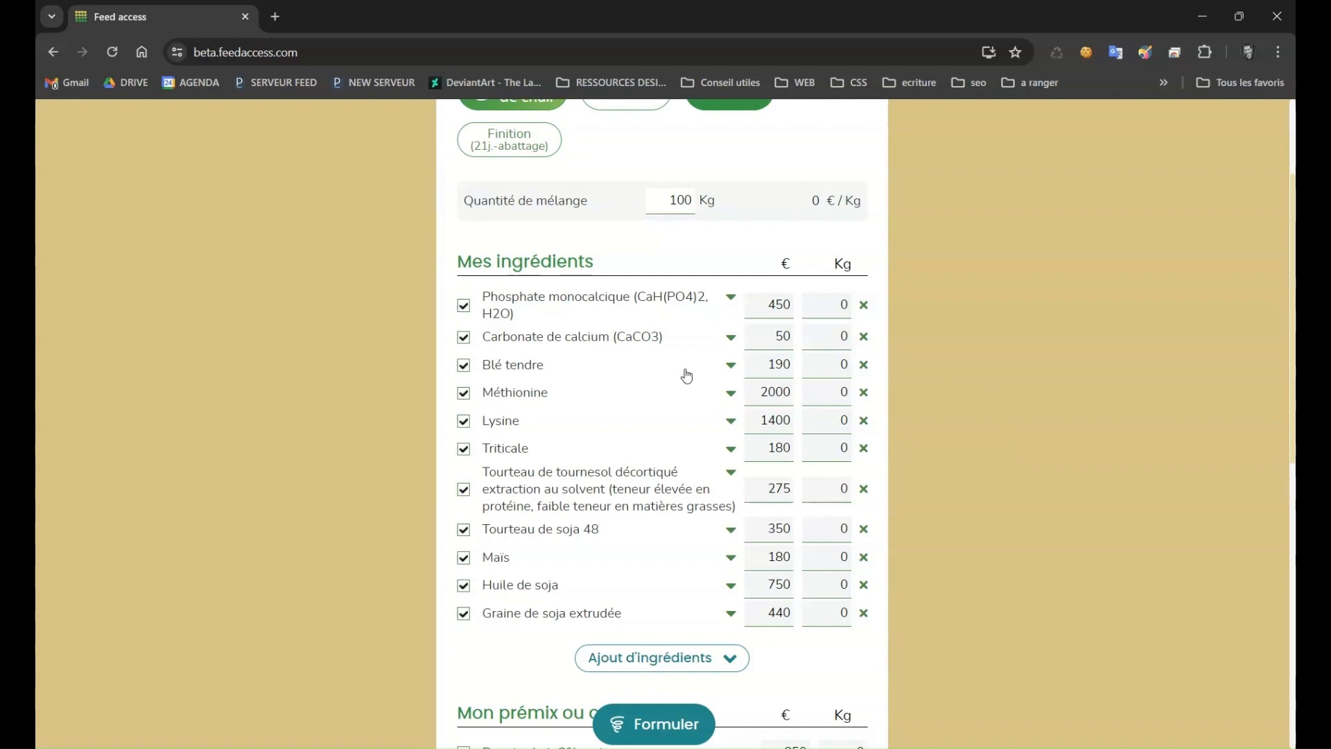
{"action": "left_click", "coordinate": [656, 726]}
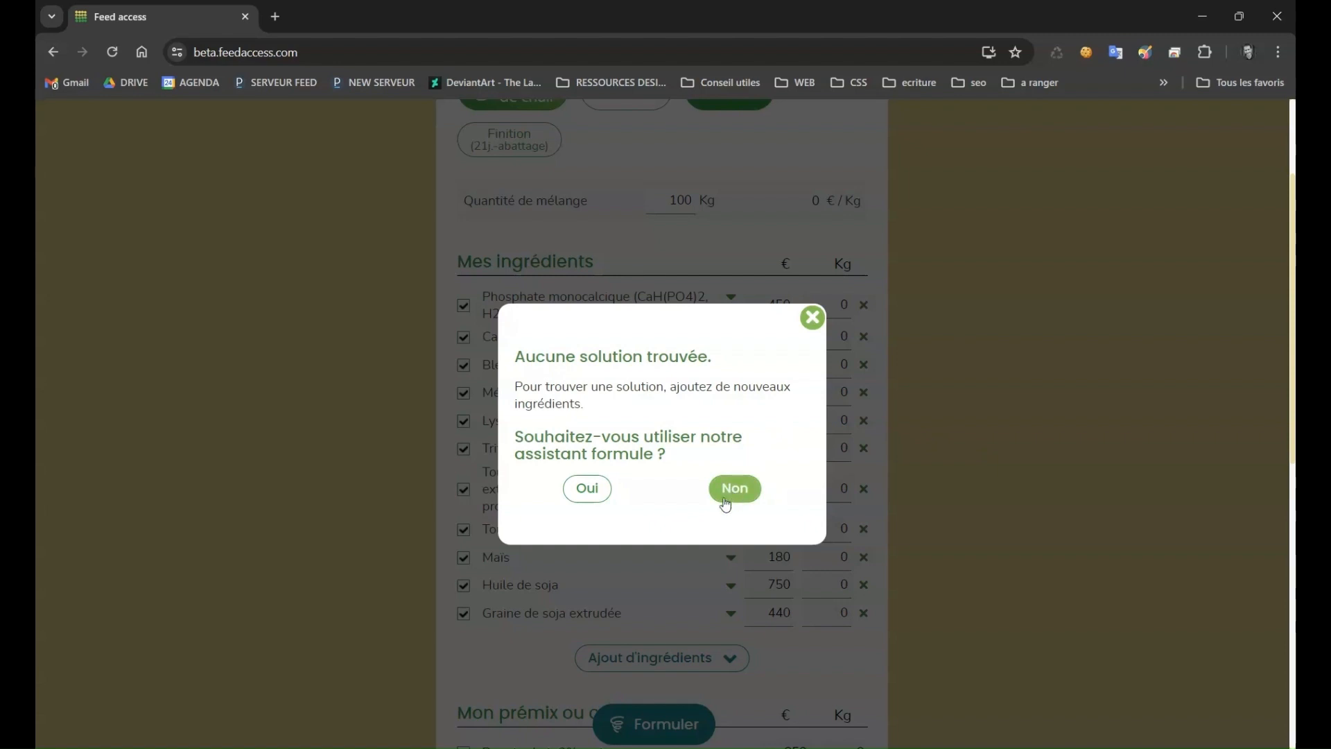
{"action": "left_click", "coordinate": [588, 489]}
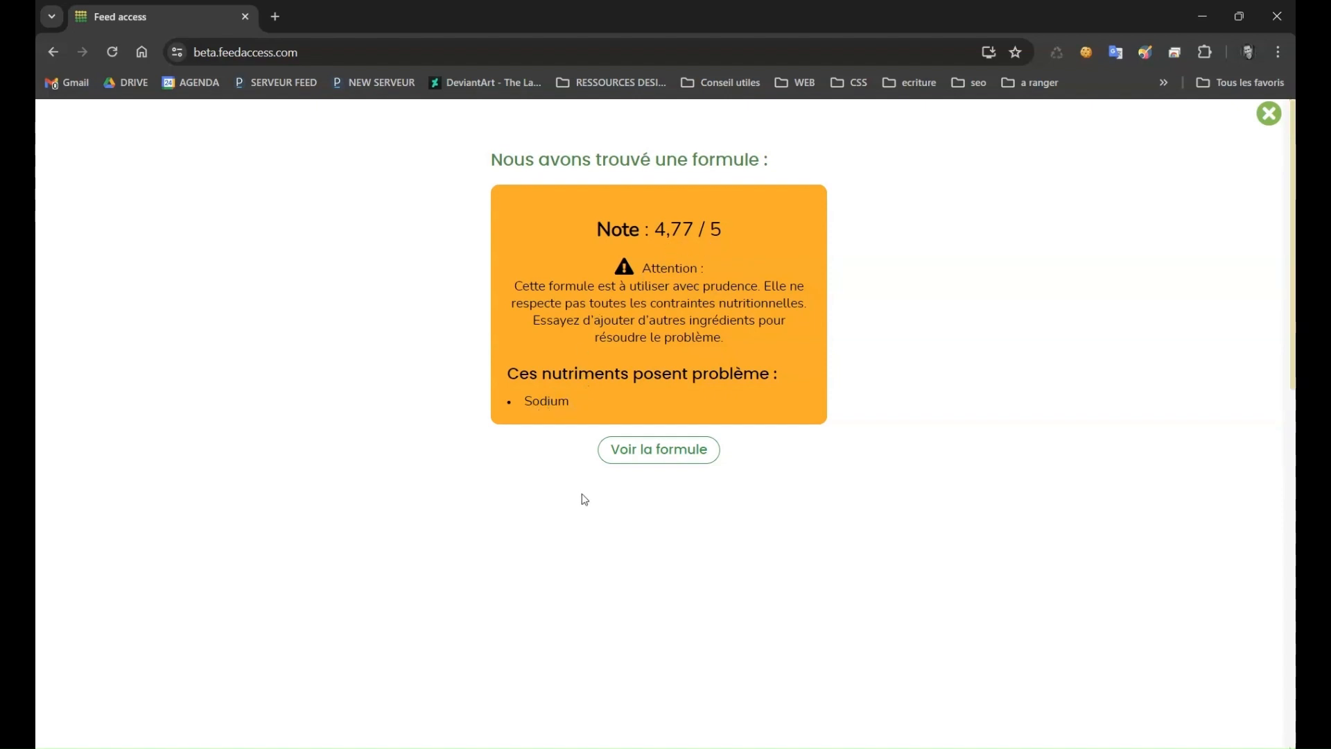
{"action": "left_click", "coordinate": [659, 458]}
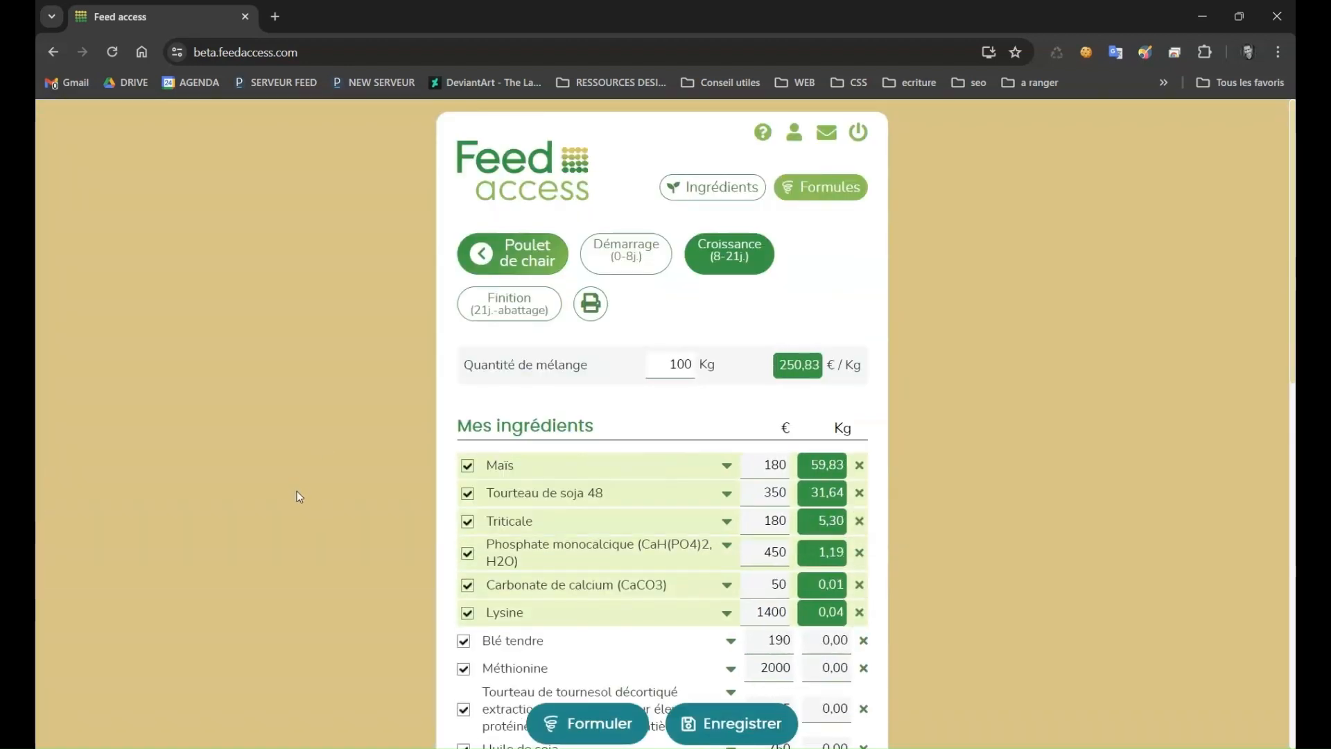
Review the proposed formula's ingredient quantities and nutritional analysis, checking the sodium value against its limits
{"action": "scroll", "coordinate": [298, 490], "scroll_direction": "down", "scroll_amount": 5}
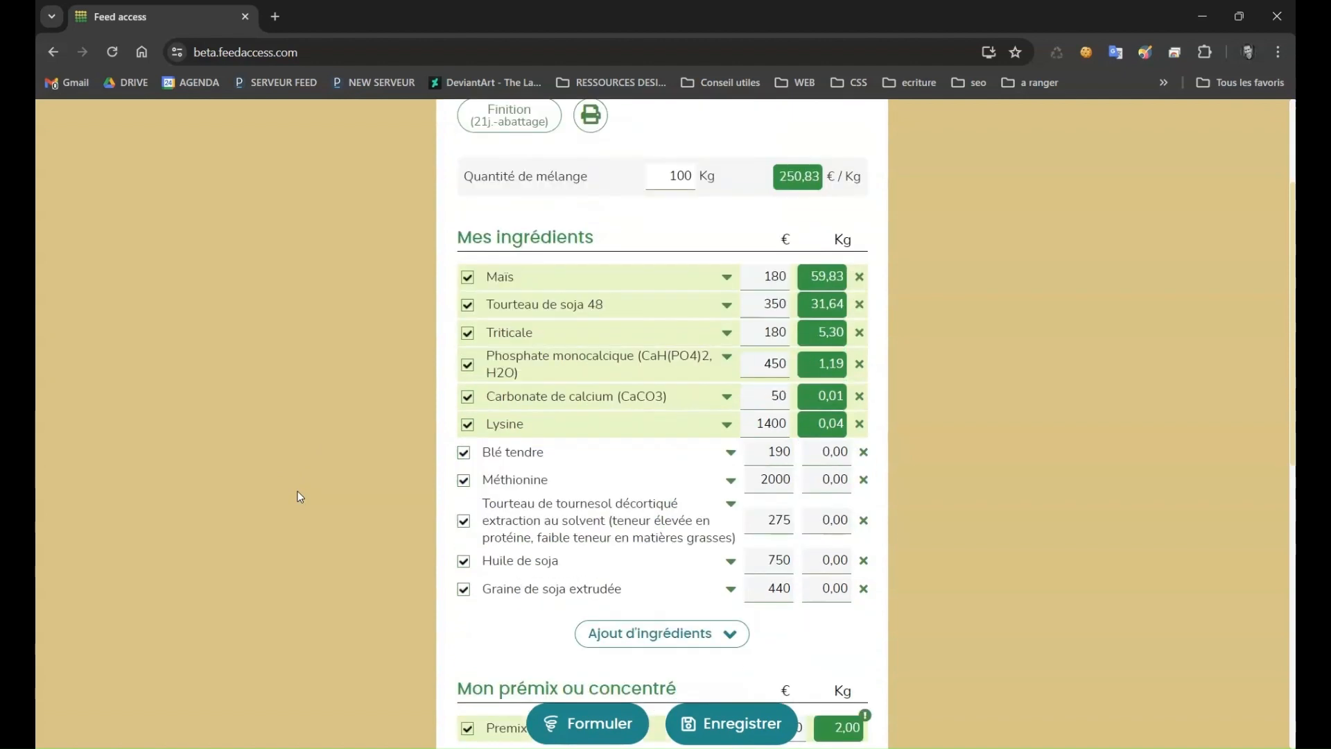
{"action": "scroll", "coordinate": [299, 490], "scroll_direction": "down", "scroll_amount": 7}
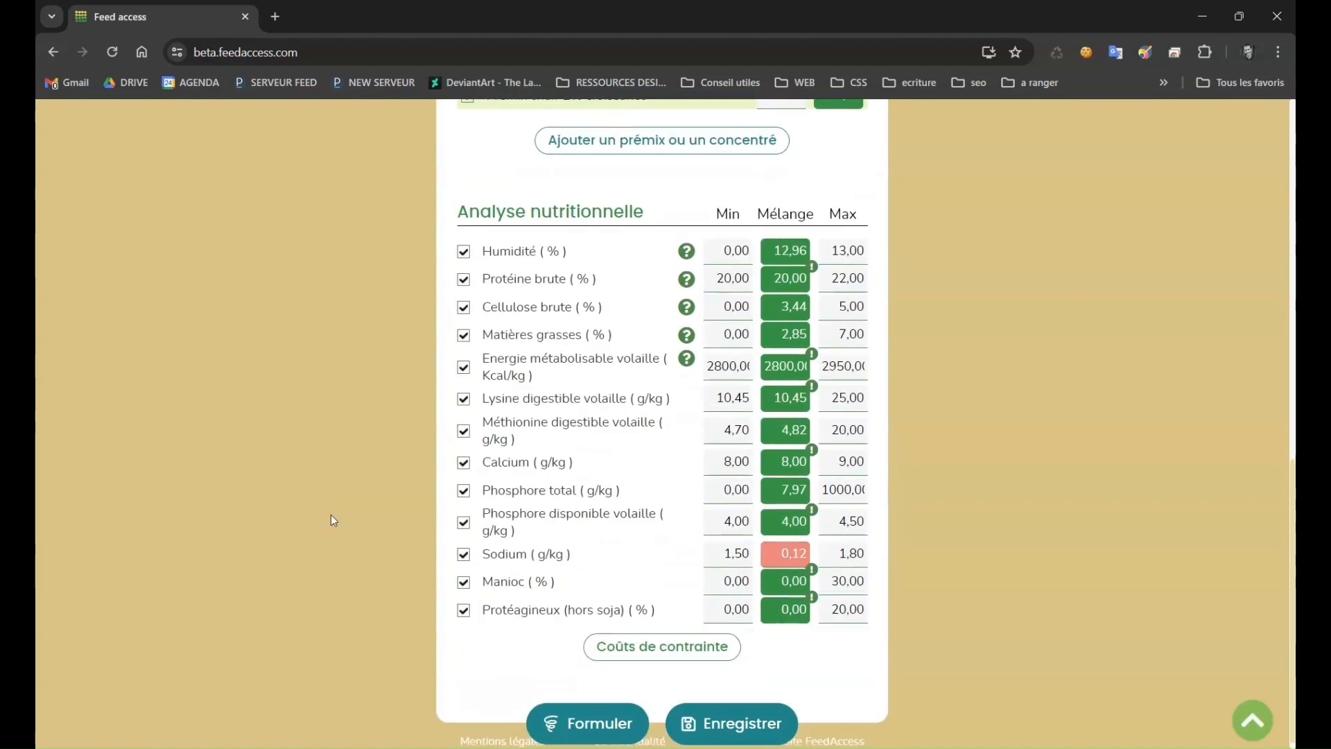
{"action": "left_click", "coordinate": [810, 556]}
{"action": "left_click", "coordinate": [942, 580]}
Add Sel (NaCl) from the Minéraux category to the formula's ingredients
{"action": "scroll", "coordinate": [555, 560], "scroll_direction": "up", "scroll_amount": 7}
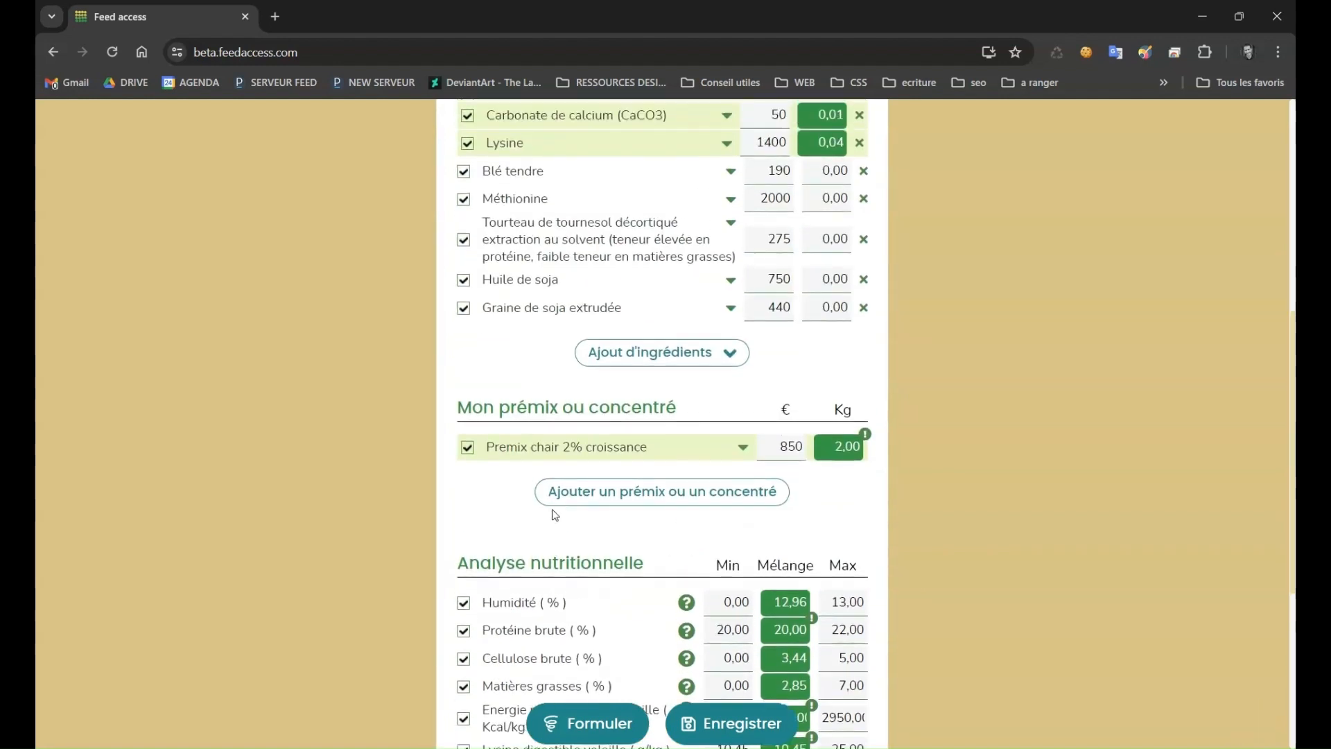
{"action": "left_click", "coordinate": [678, 505]}
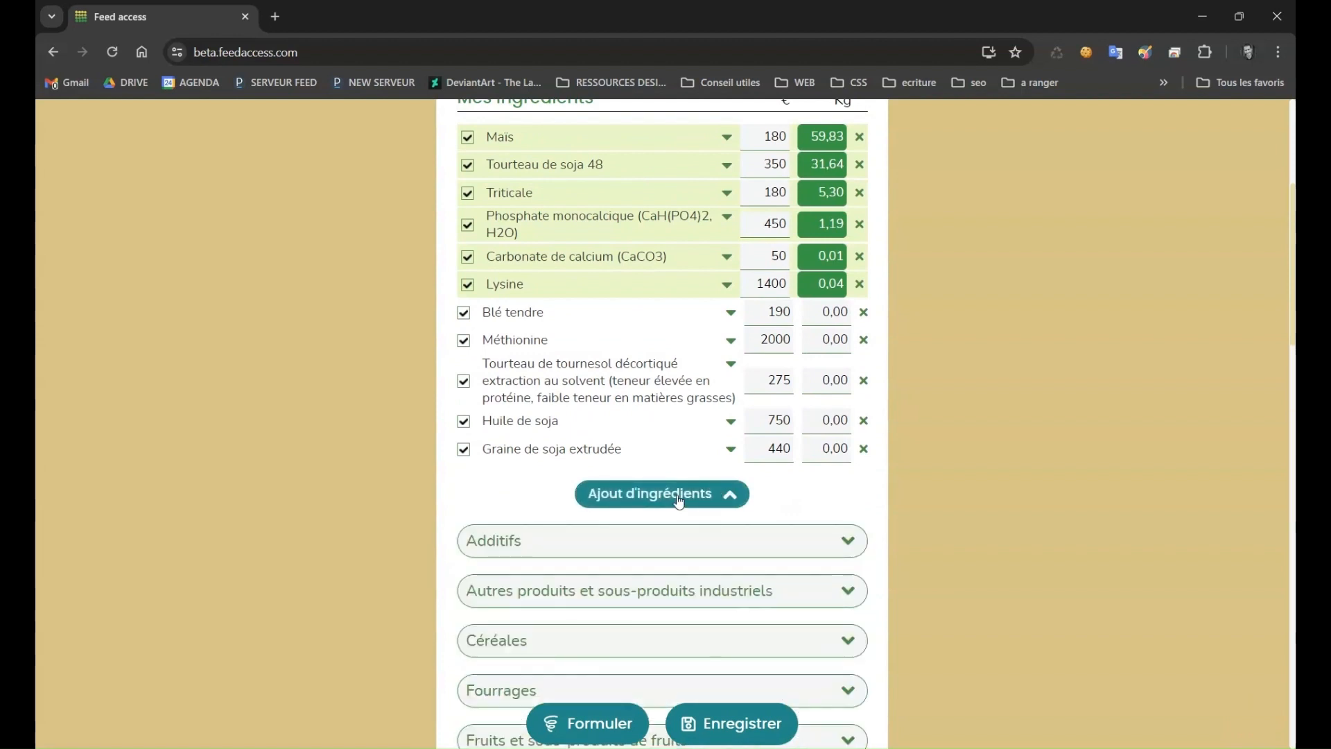
{"action": "scroll", "coordinate": [680, 500], "scroll_direction": "down", "scroll_amount": 1}
{"action": "scroll", "coordinate": [677, 497], "scroll_direction": "down", "scroll_amount": 3}
{"action": "left_click", "coordinate": [532, 467]}
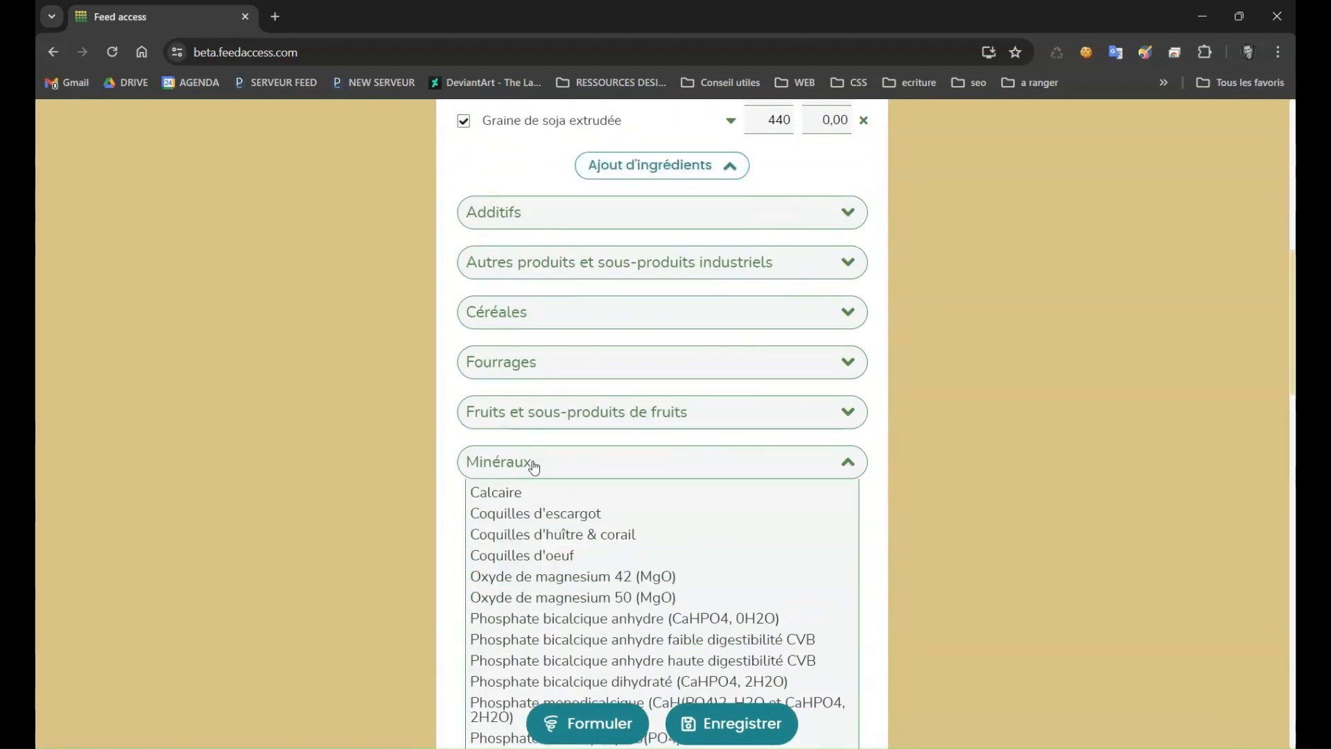
{"action": "scroll", "coordinate": [530, 472], "scroll_direction": "down", "scroll_amount": 3}
{"action": "left_click", "coordinate": [487, 513]}
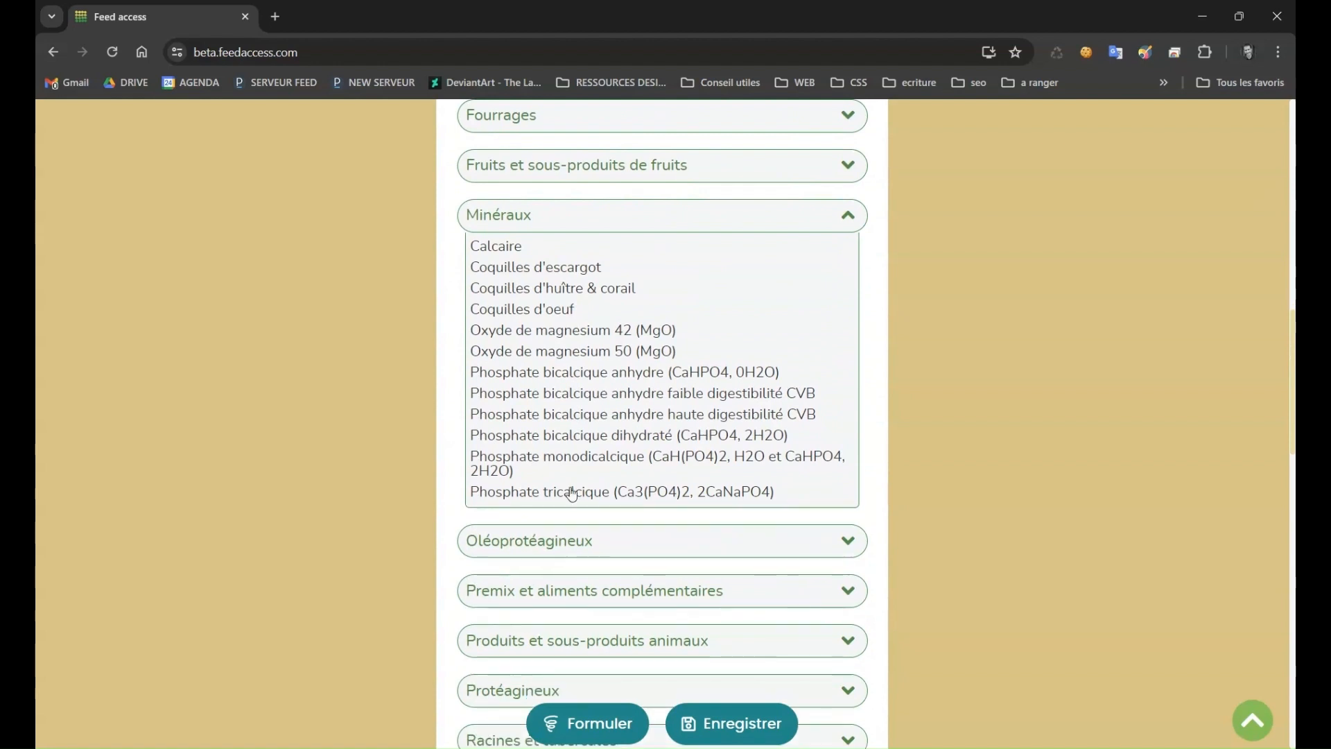
{"action": "scroll", "coordinate": [590, 540], "scroll_direction": "up", "scroll_amount": 9}
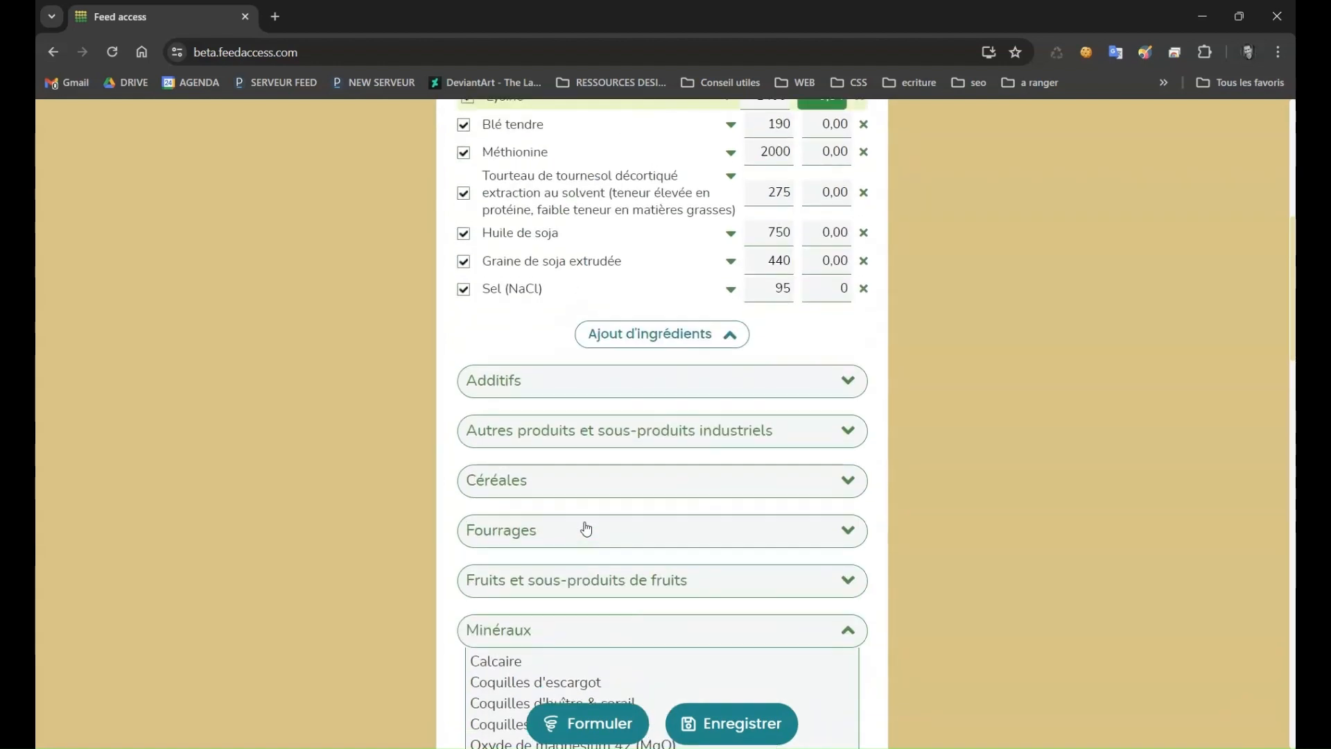
Set the price of Sel (NaCl) to 95 and recalculate the formula
{"action": "double_click", "coordinate": [770, 530]}
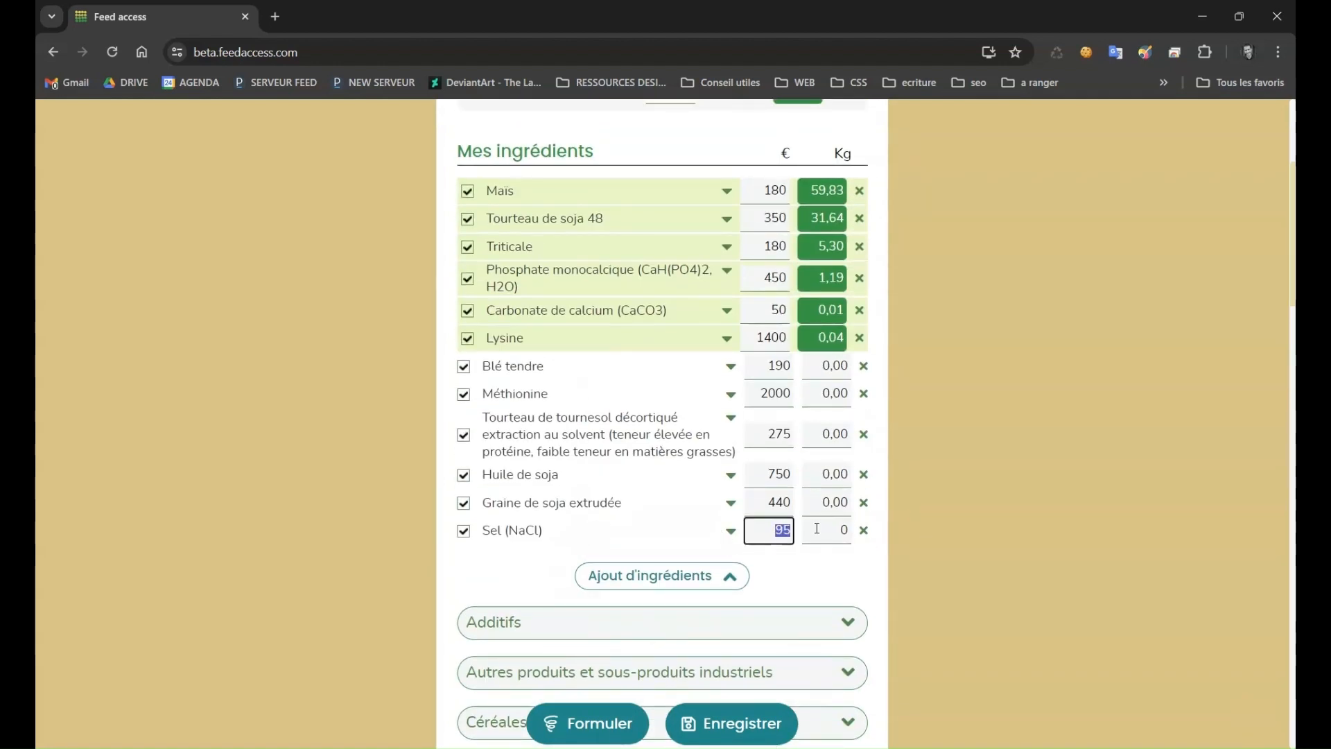
{"action": "type", "text": "95"}
{"action": "left_click", "coordinate": [895, 538]}
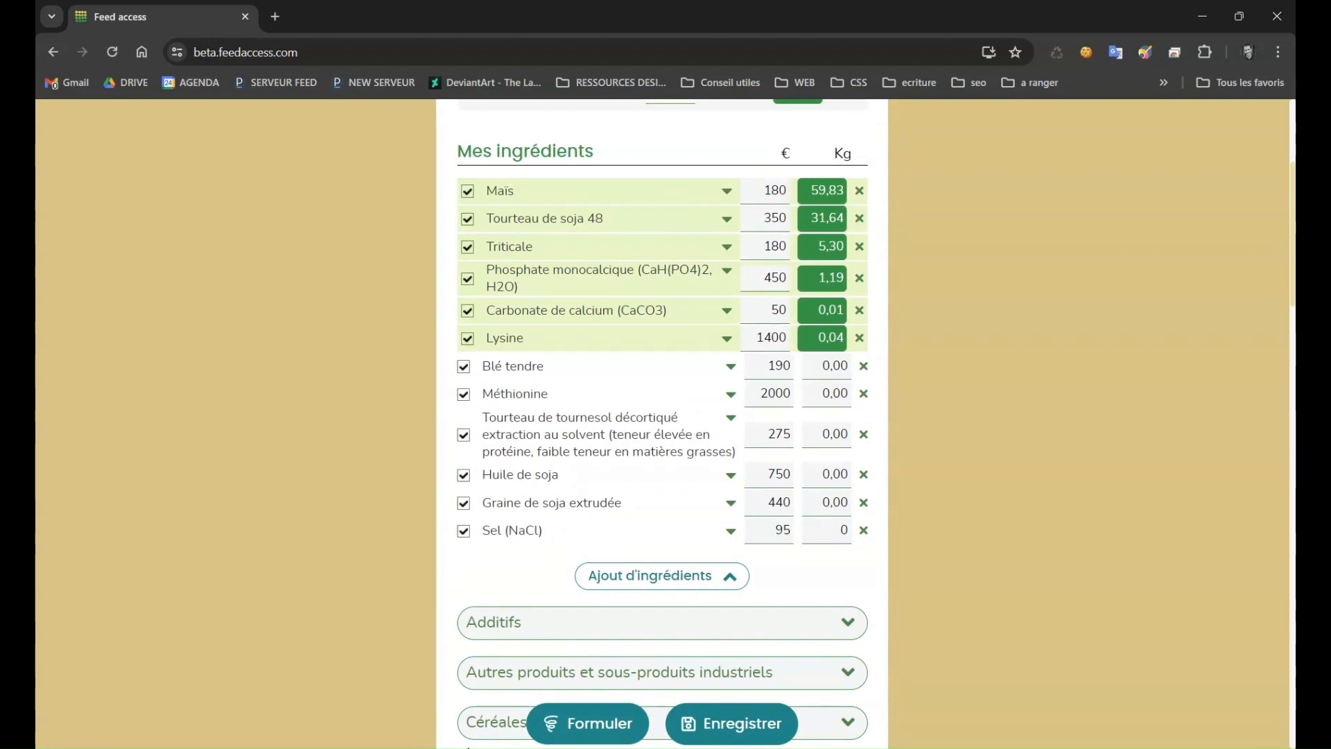
{"action": "left_click", "coordinate": [586, 737]}
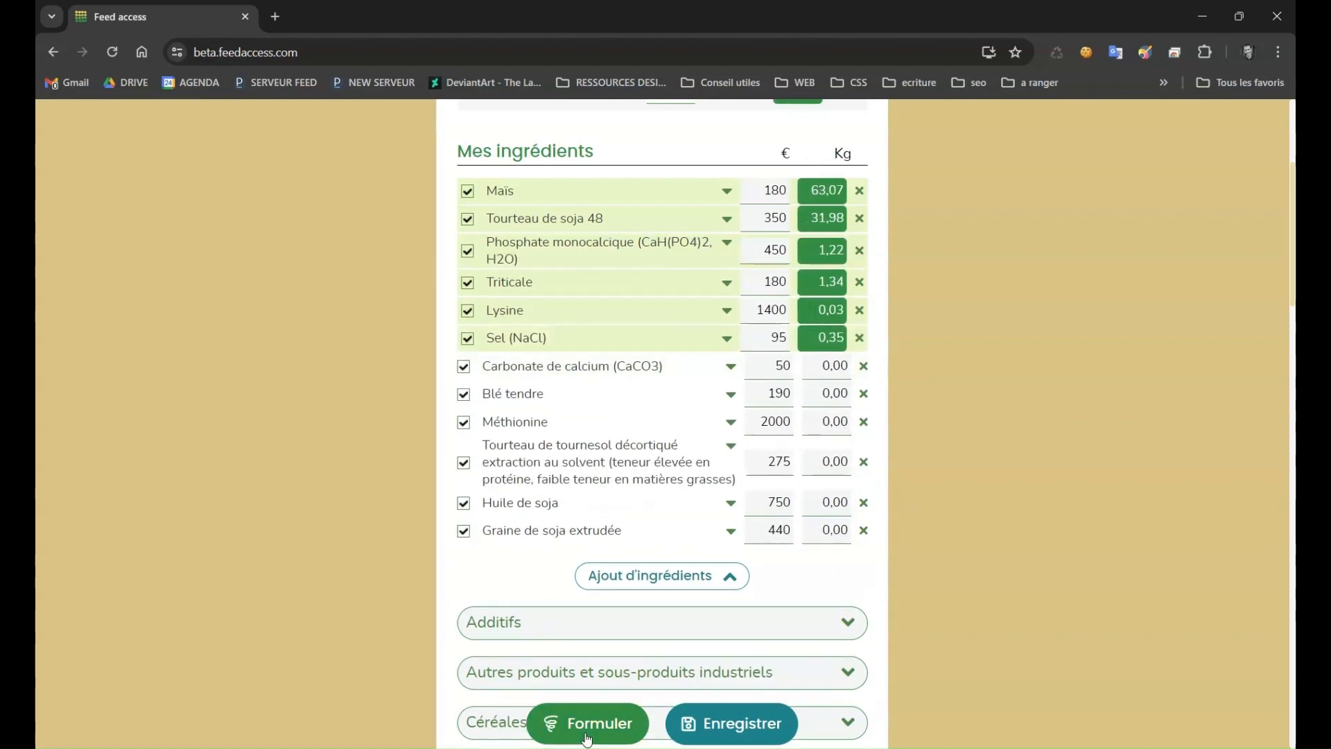
{"action": "scroll", "coordinate": [368, 458], "scroll_direction": "up", "scroll_amount": 1}
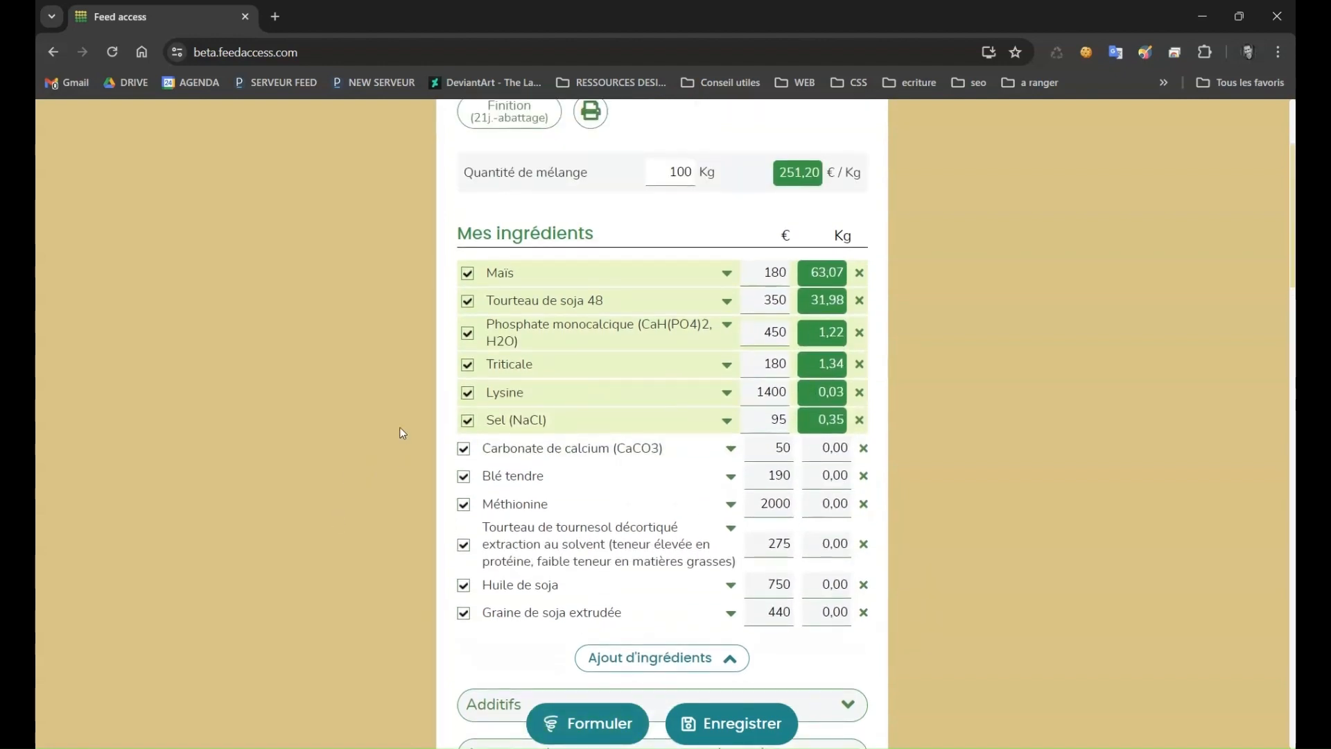